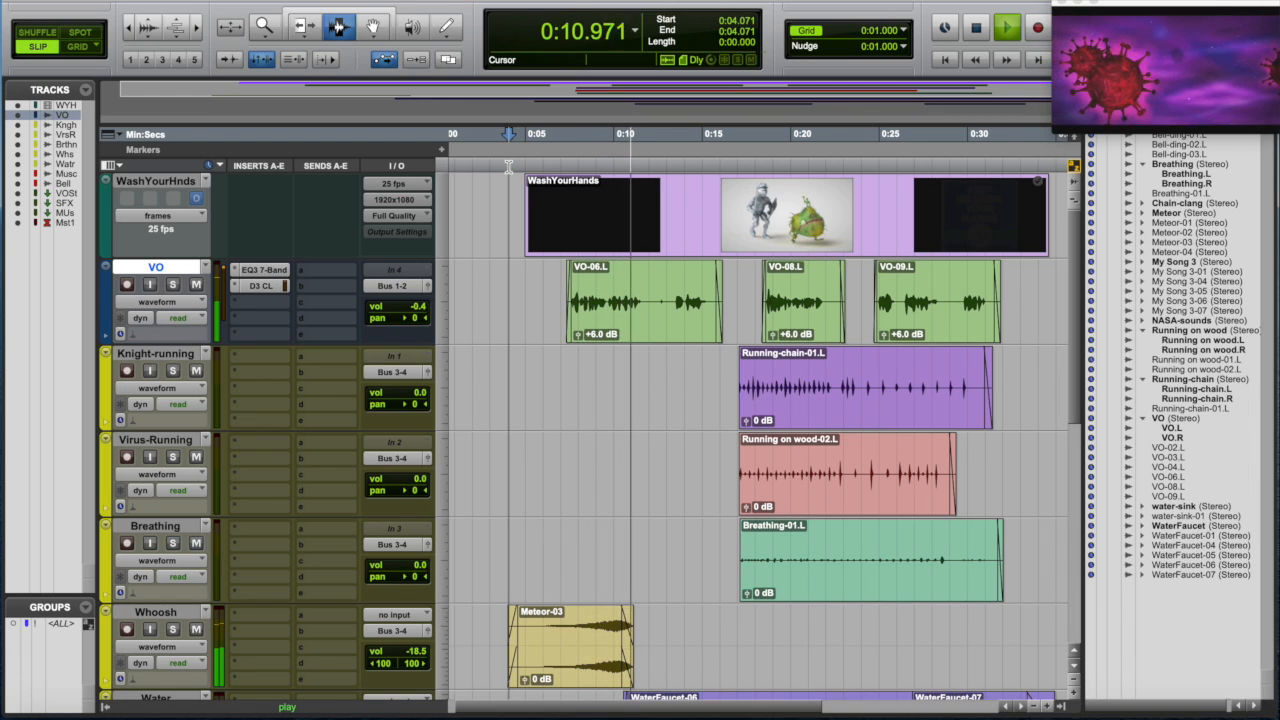
- Stop playback of the session
{"action": "key", "text": "space"}
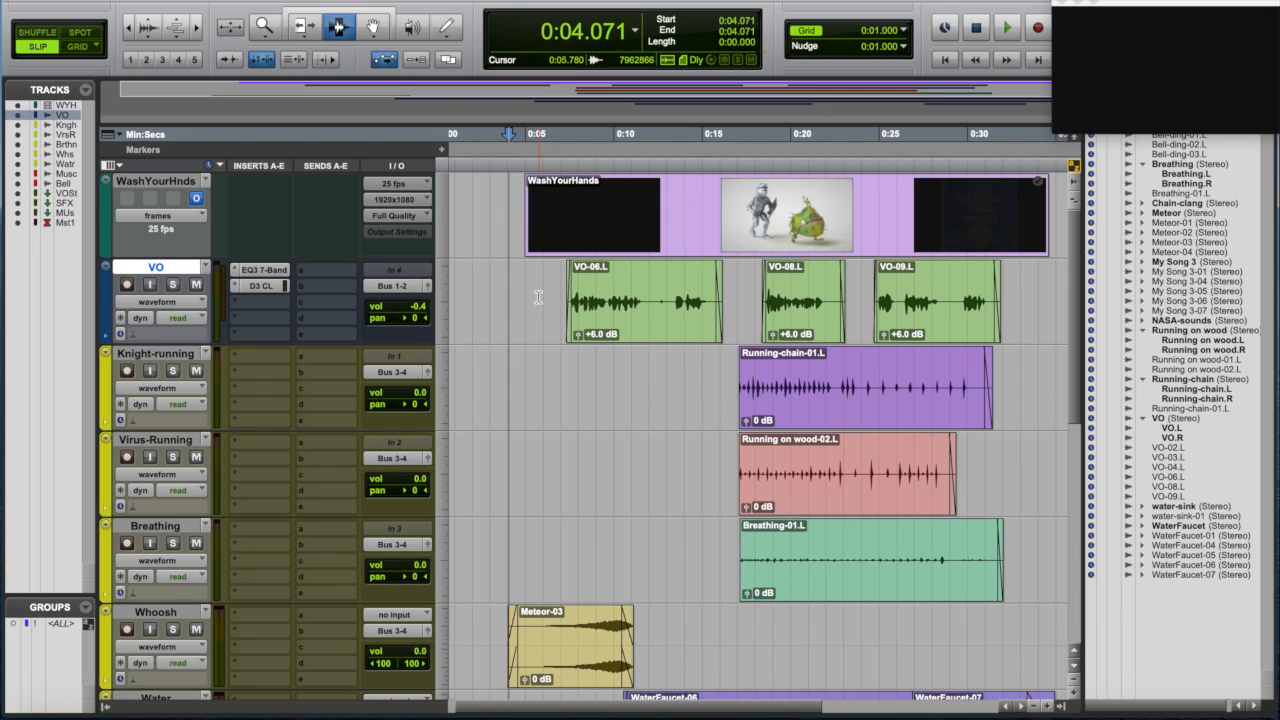
{"action": "scroll", "coordinate": [470, 422], "scroll_direction": "down", "scroll_amount": 10}
{"action": "scroll", "coordinate": [480, 420], "scroll_direction": "up", "scroll_amount": 10}
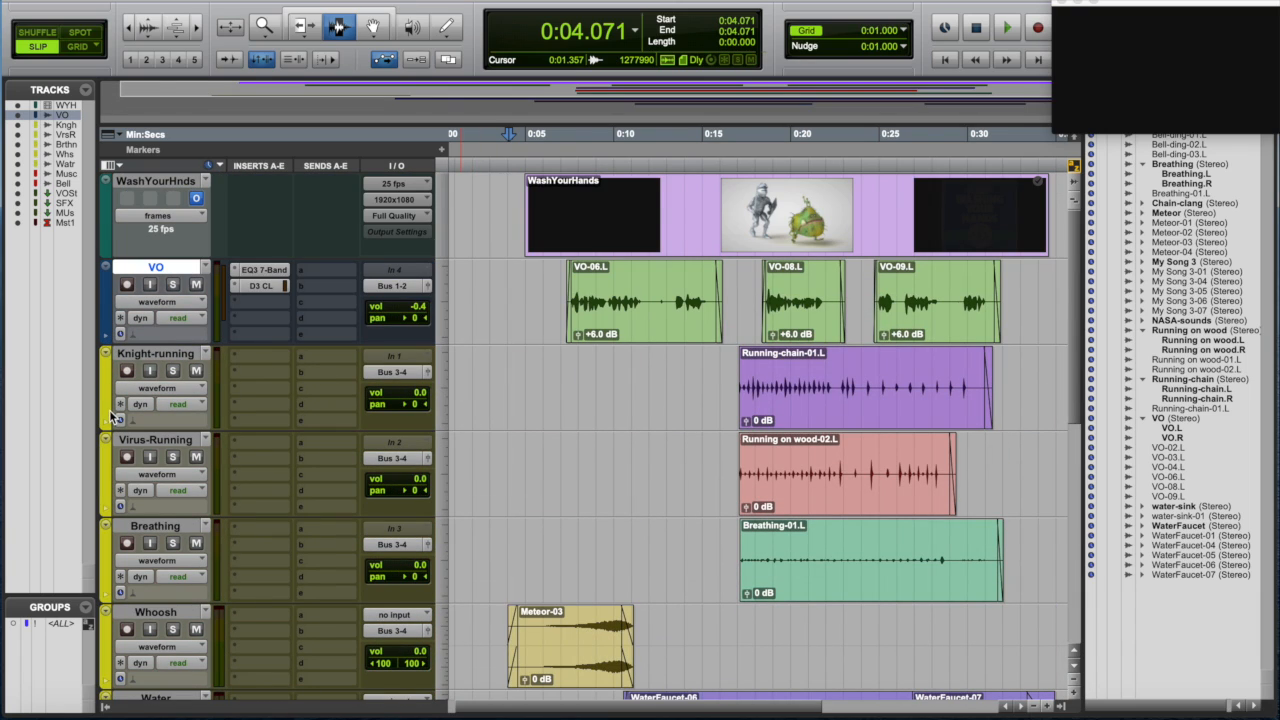
{"action": "scroll", "coordinate": [111, 412], "scroll_direction": "down", "scroll_amount": 5}
{"action": "scroll", "coordinate": [110, 412], "scroll_direction": "up", "scroll_amount": 5}
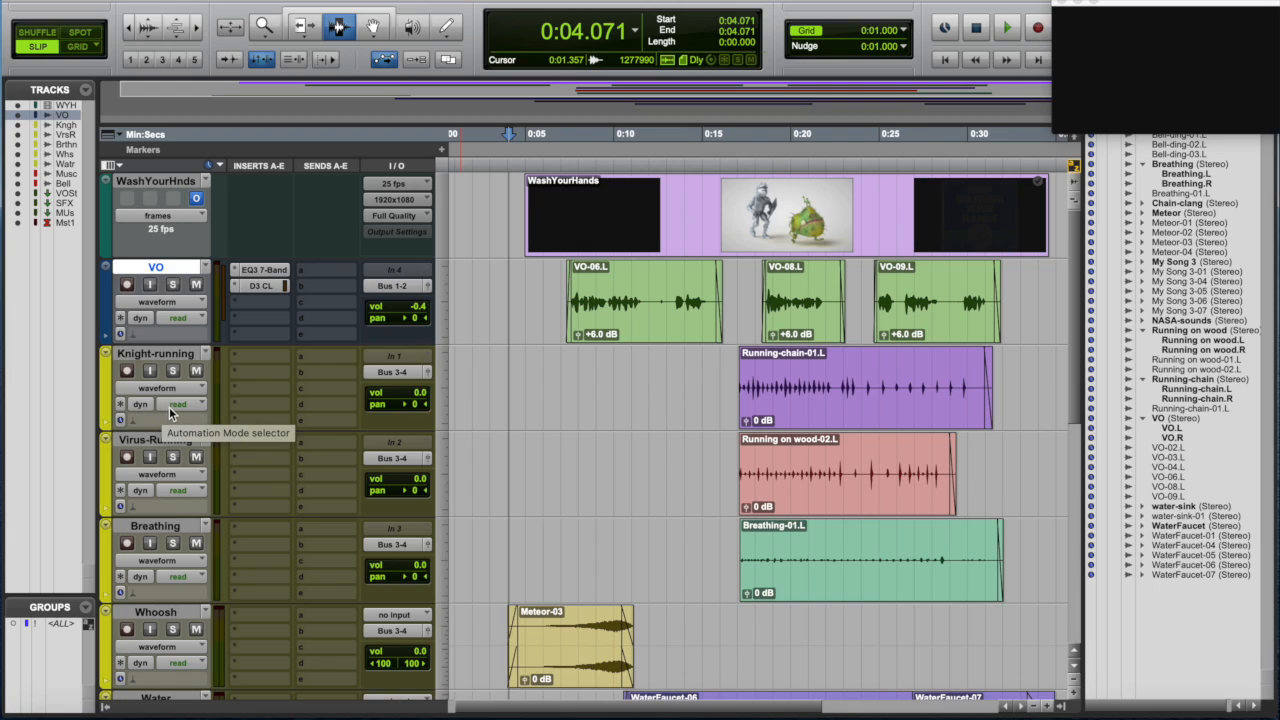
- With the Grabber tool, select clips on the Whoosh, VO, Music and Bell tracks spanning the whole timeline
{"action": "left_click", "coordinate": [376, 32]}
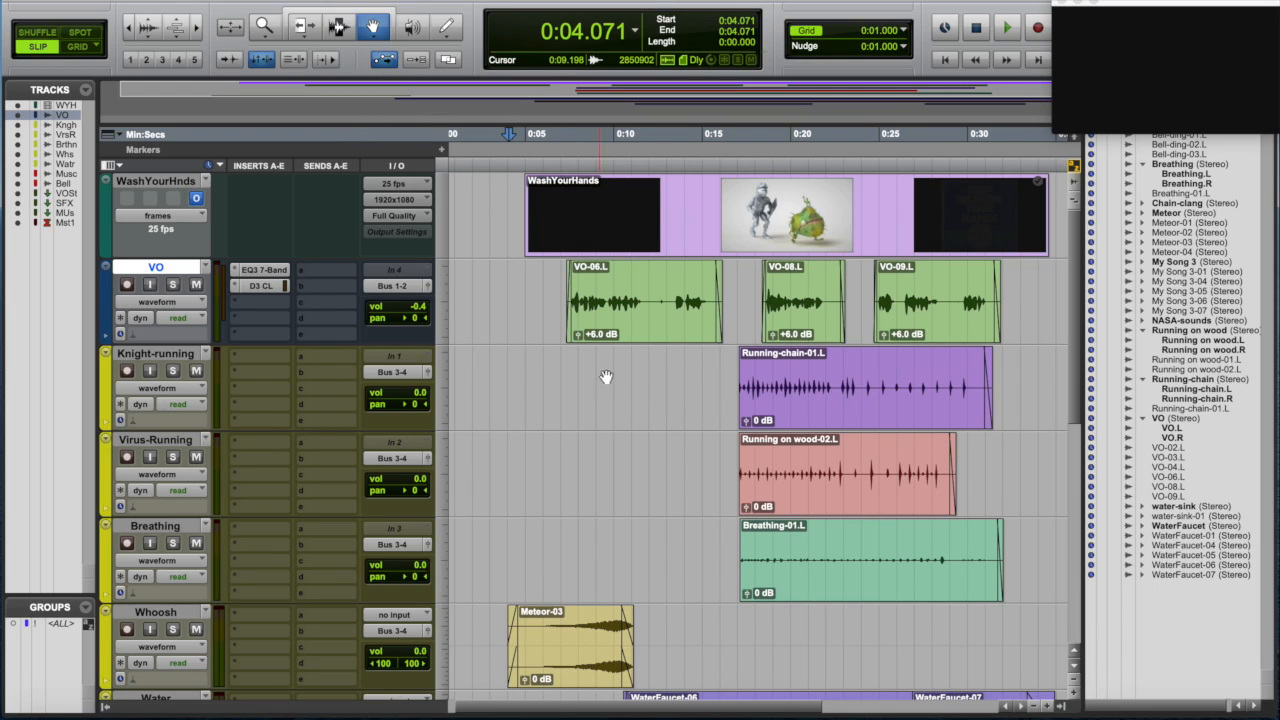
{"action": "left_click", "coordinate": [563, 662]}
{"action": "left_click", "coordinate": [690, 305], "text": "shift"}
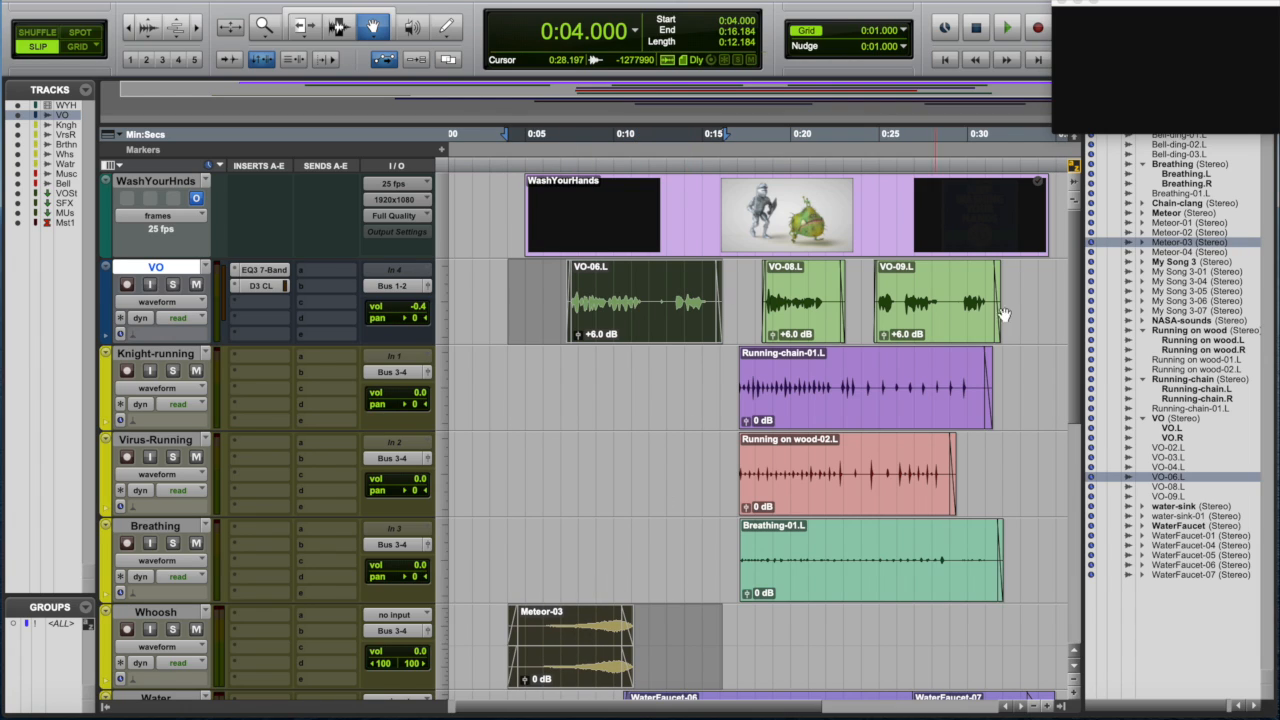
{"action": "left_click", "coordinate": [985, 305], "text": "shift"}
{"action": "scroll", "coordinate": [984, 364], "scroll_direction": "down", "scroll_amount": 10}
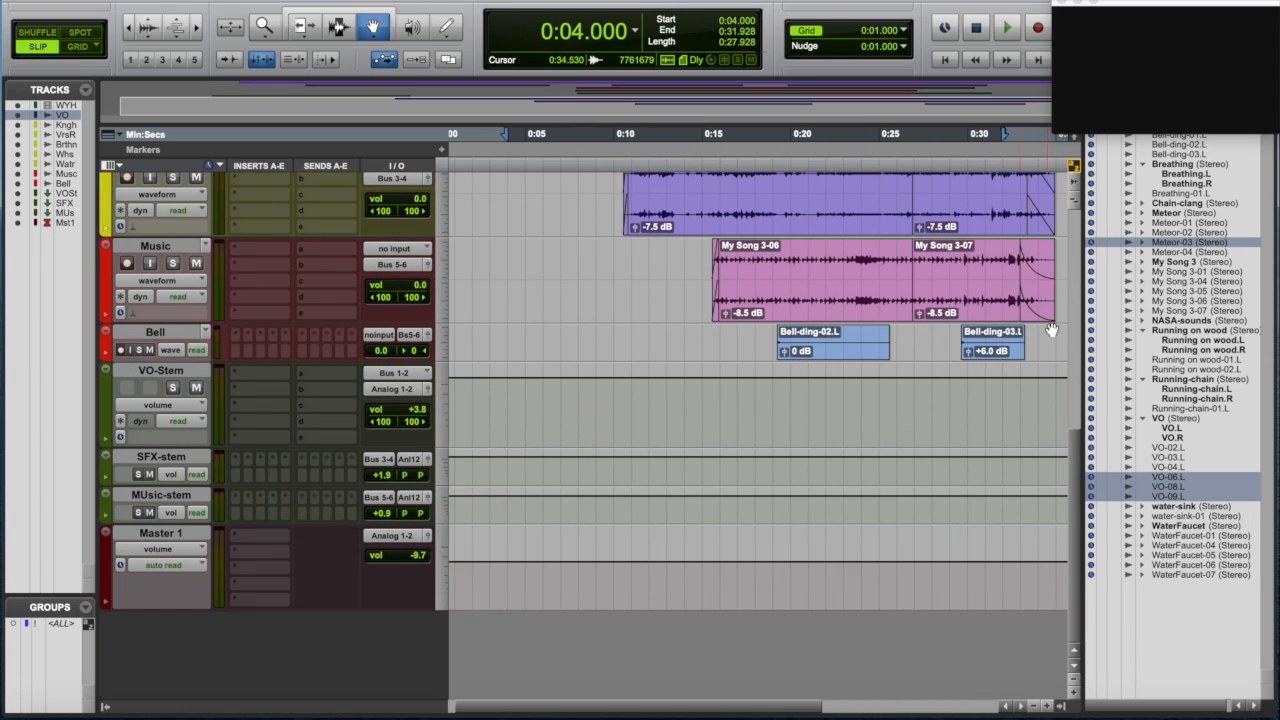
{"action": "left_click", "coordinate": [1052, 305], "text": "shift"}
{"action": "left_click", "coordinate": [1014, 352], "text": "shift"}
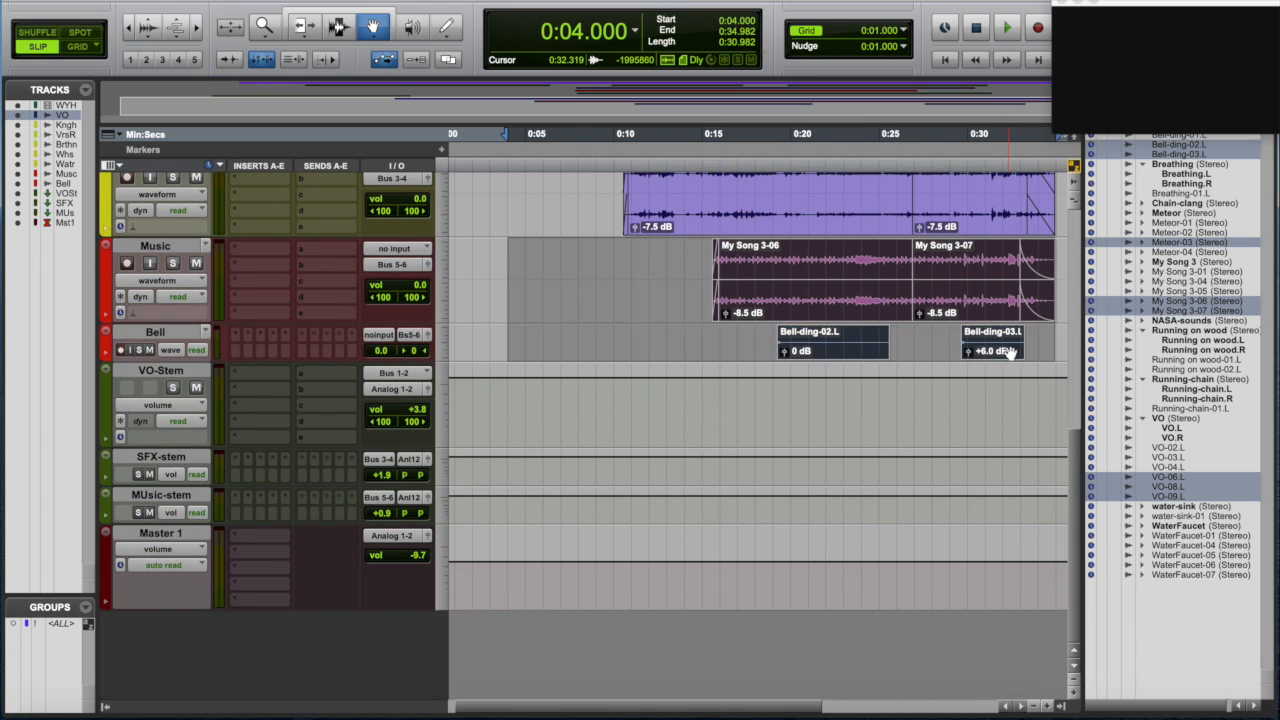
- Bounce the selection from Out 1-2 as an interleaved 24-bit 48 kHz WAV without an MP3
{"action": "key", "text": "super+alt+b"}
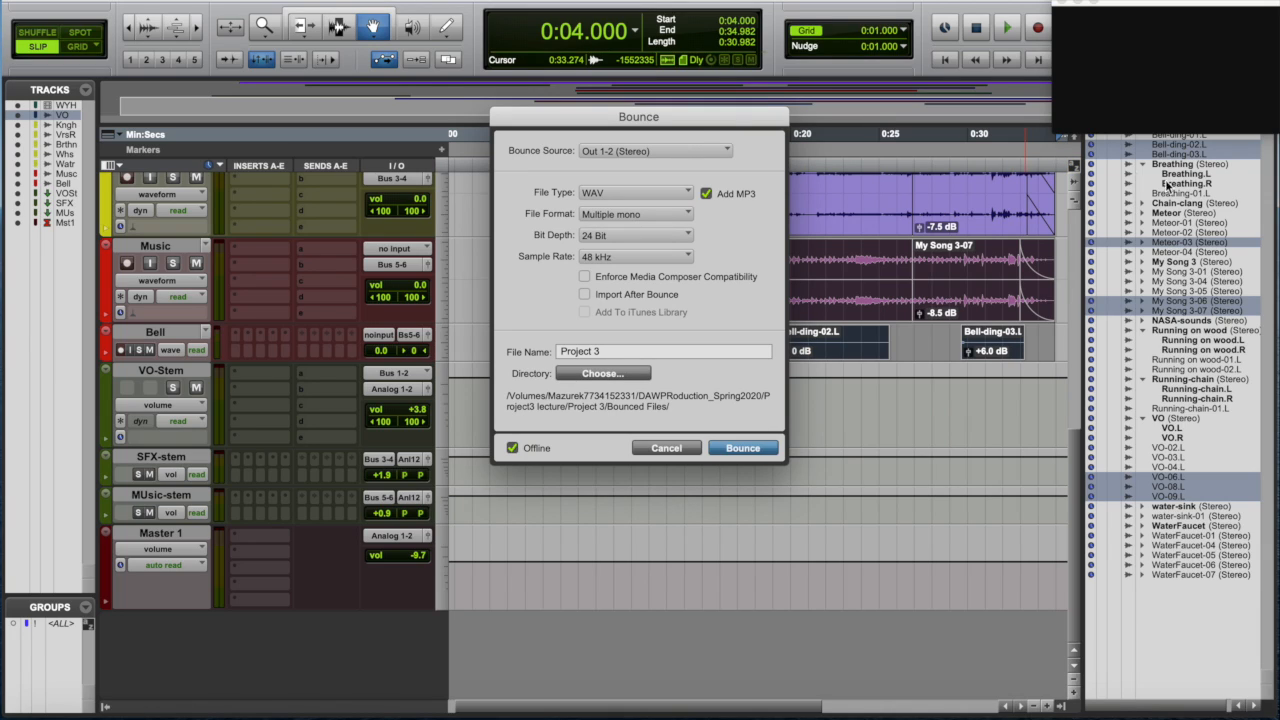
{"action": "left_click", "coordinate": [706, 194]}
{"action": "left_click", "coordinate": [652, 213]}
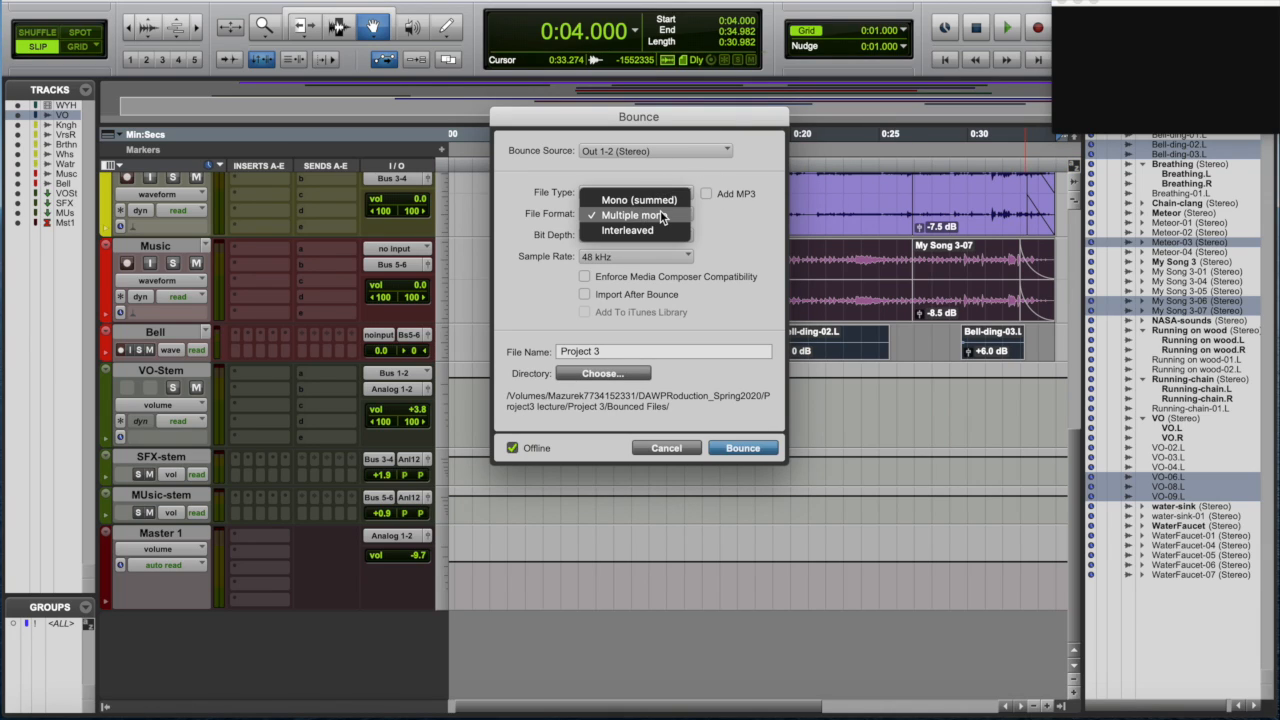
{"action": "left_click", "coordinate": [659, 231]}
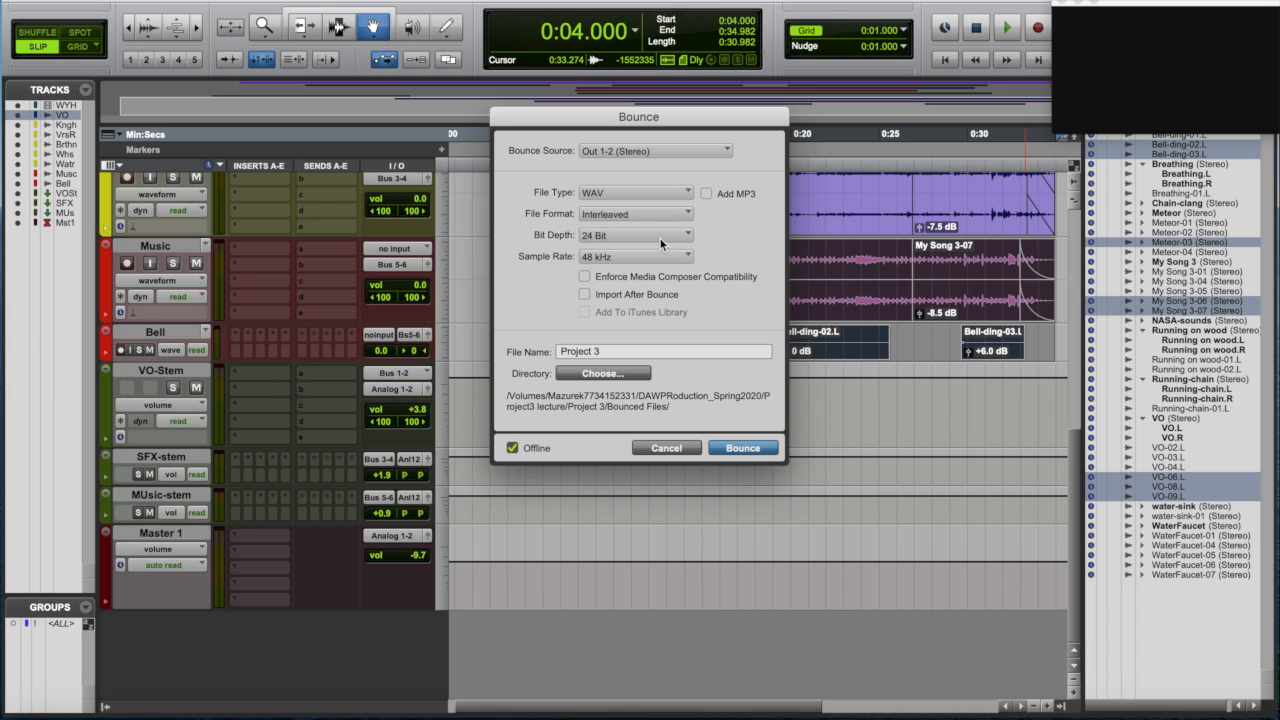
{"action": "left_click", "coordinate": [659, 236]}
{"action": "left_click", "coordinate": [660, 236]}
{"action": "left_click", "coordinate": [755, 452]}
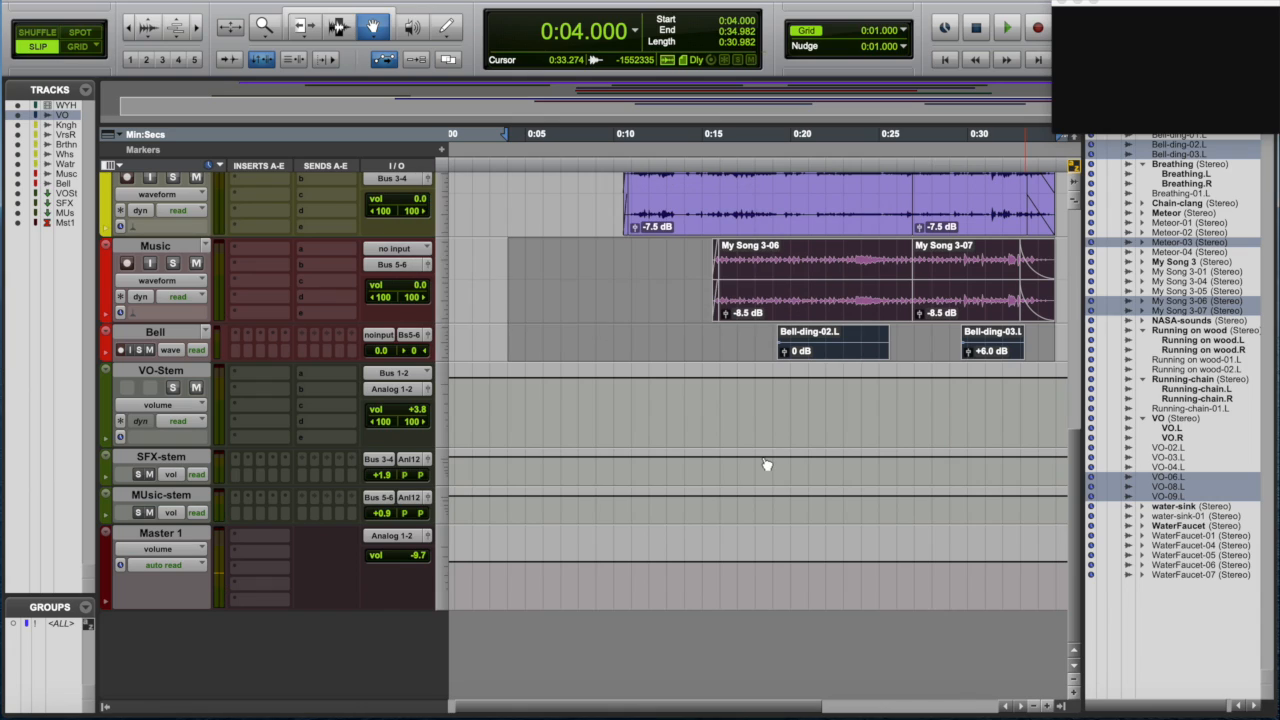
- Add the Knight-running, Virus-Running, Breathing and Water clips to the selection and consolidate the clips on every track
{"action": "scroll", "coordinate": [766, 464], "scroll_direction": "up", "scroll_amount": 10}
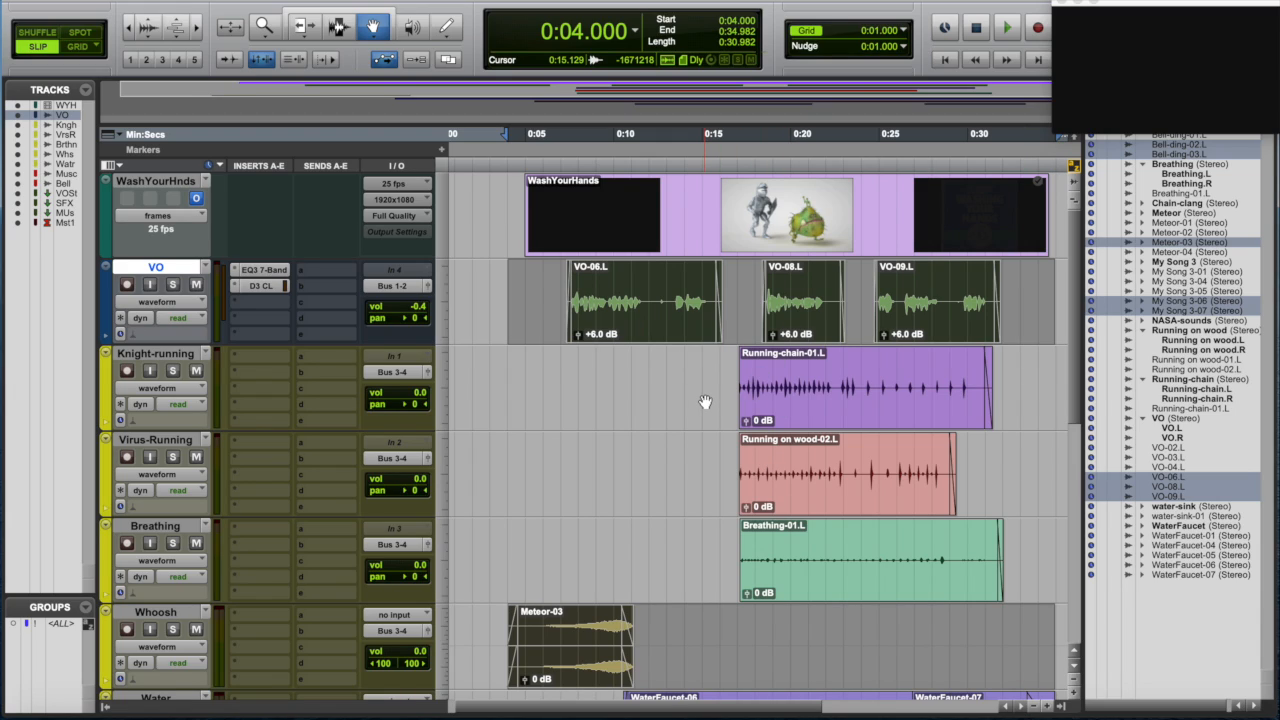
{"action": "left_click", "coordinate": [777, 398]}
{"action": "left_click", "coordinate": [778, 455], "text": "shift"}
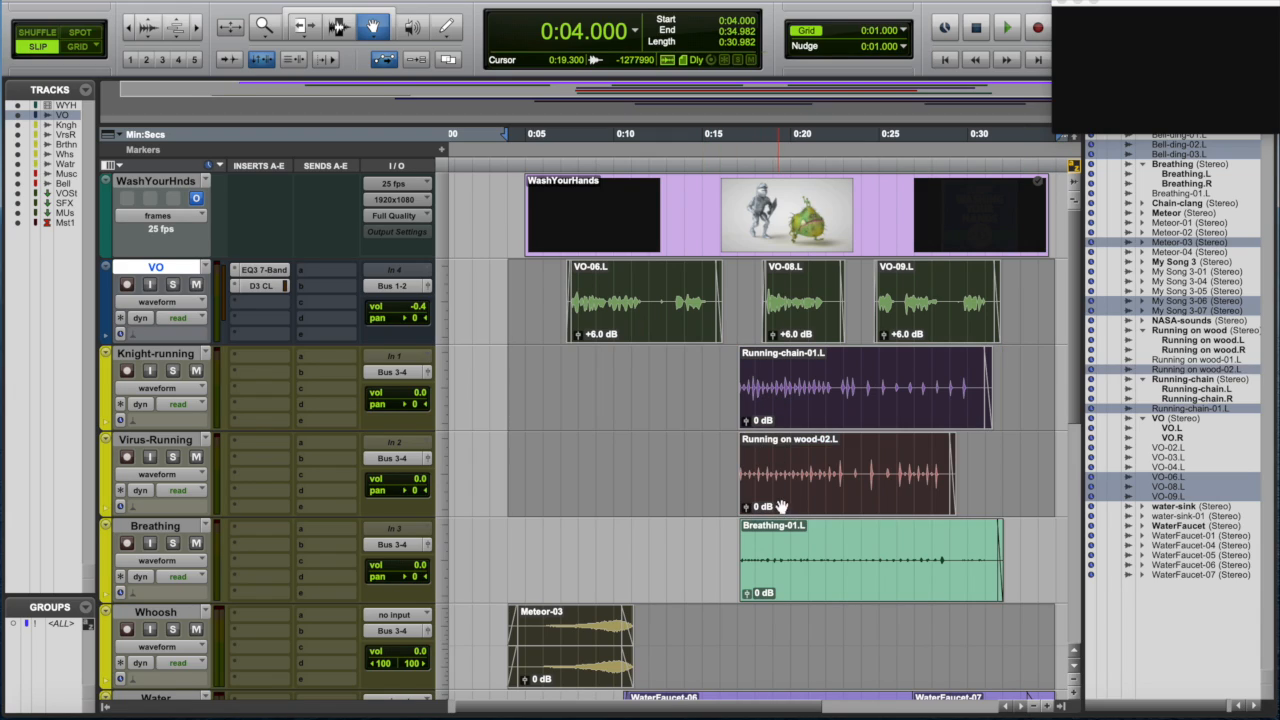
{"action": "left_click", "coordinate": [781, 550], "text": "shift"}
{"action": "scroll", "coordinate": [783, 551], "scroll_direction": "down", "scroll_amount": 3}
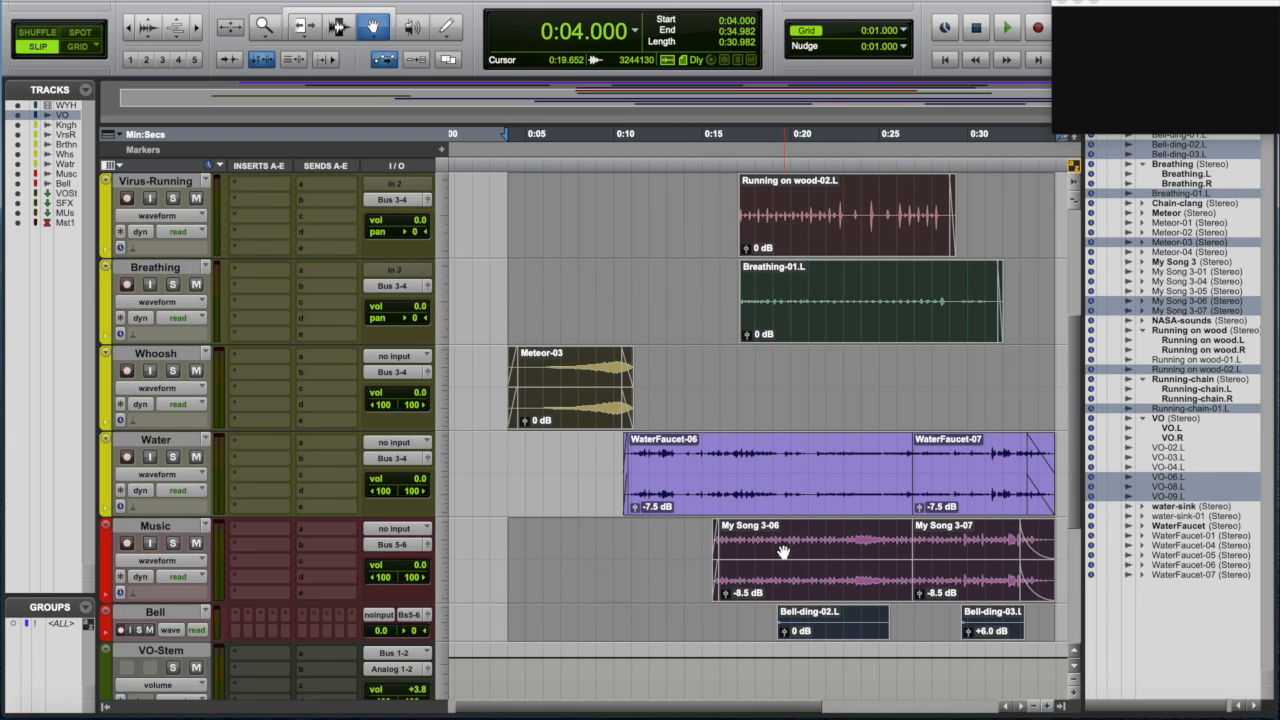
{"action": "left_click", "coordinate": [781, 501], "text": "shift"}
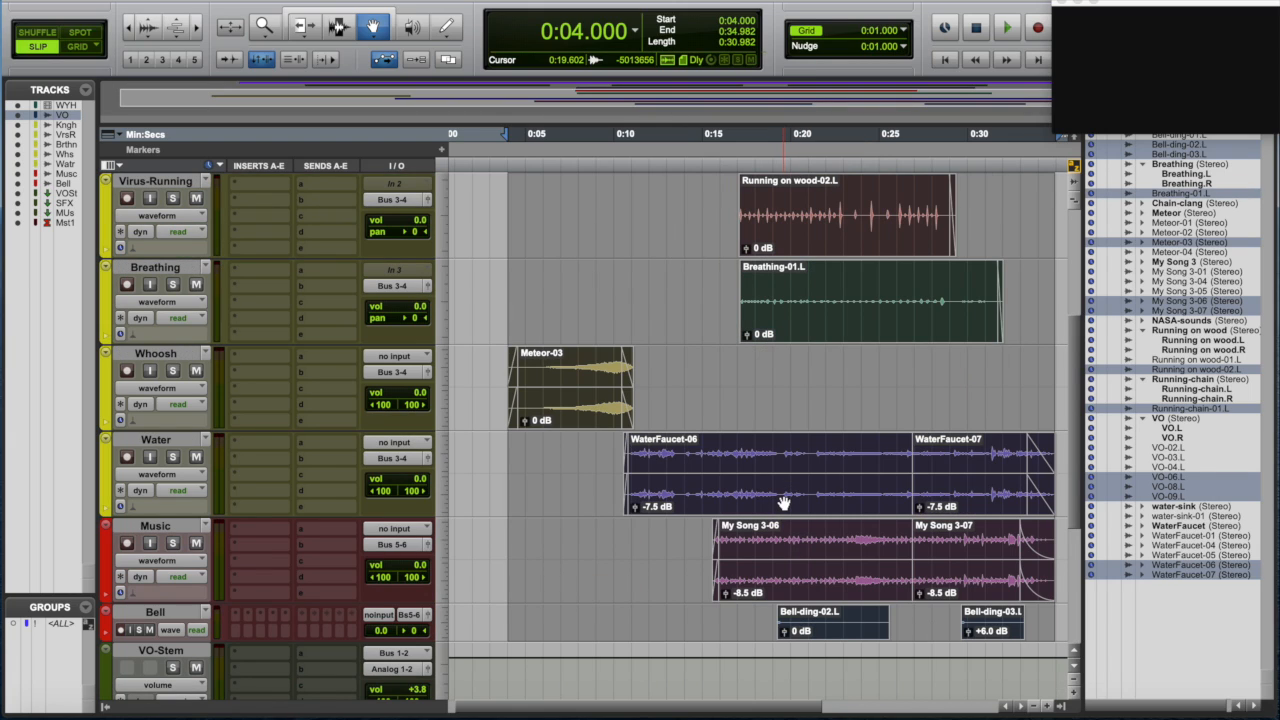
{"action": "scroll", "coordinate": [783, 502], "scroll_direction": "down", "scroll_amount": 1}
{"action": "scroll", "coordinate": [783, 502], "scroll_direction": "up", "scroll_amount": 4}
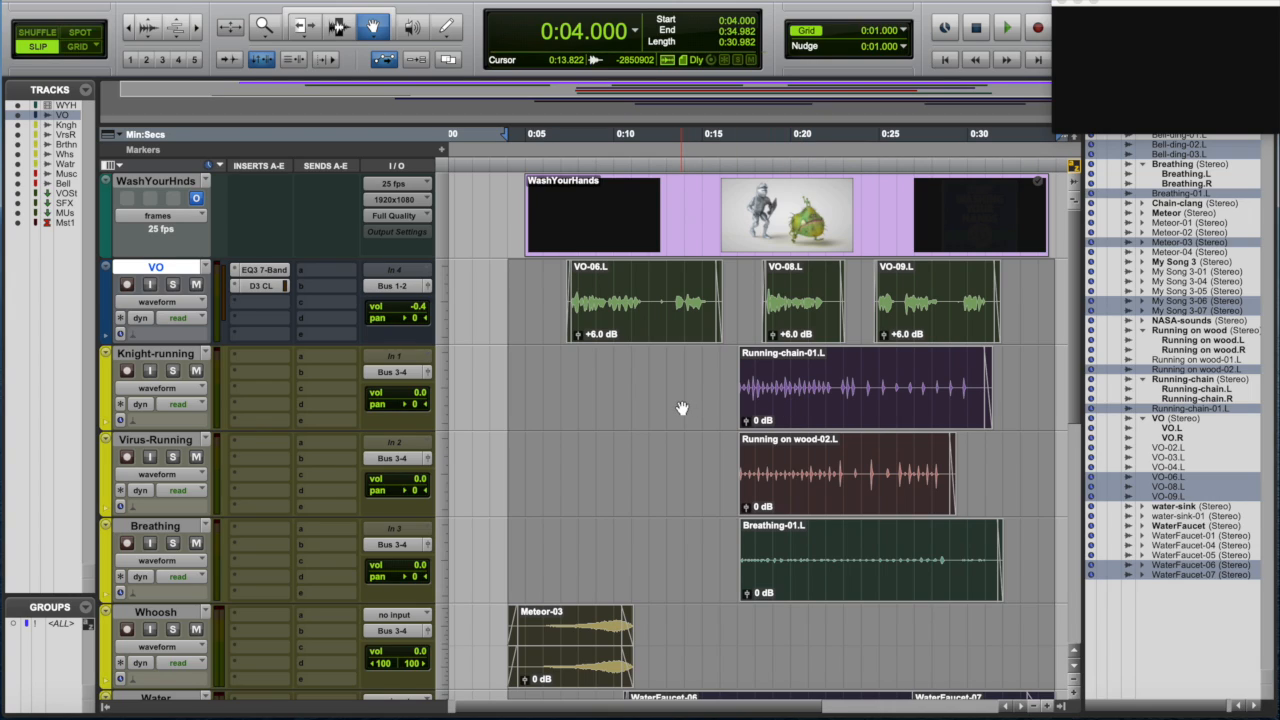
{"action": "left_click", "coordinate": [165, 1]}
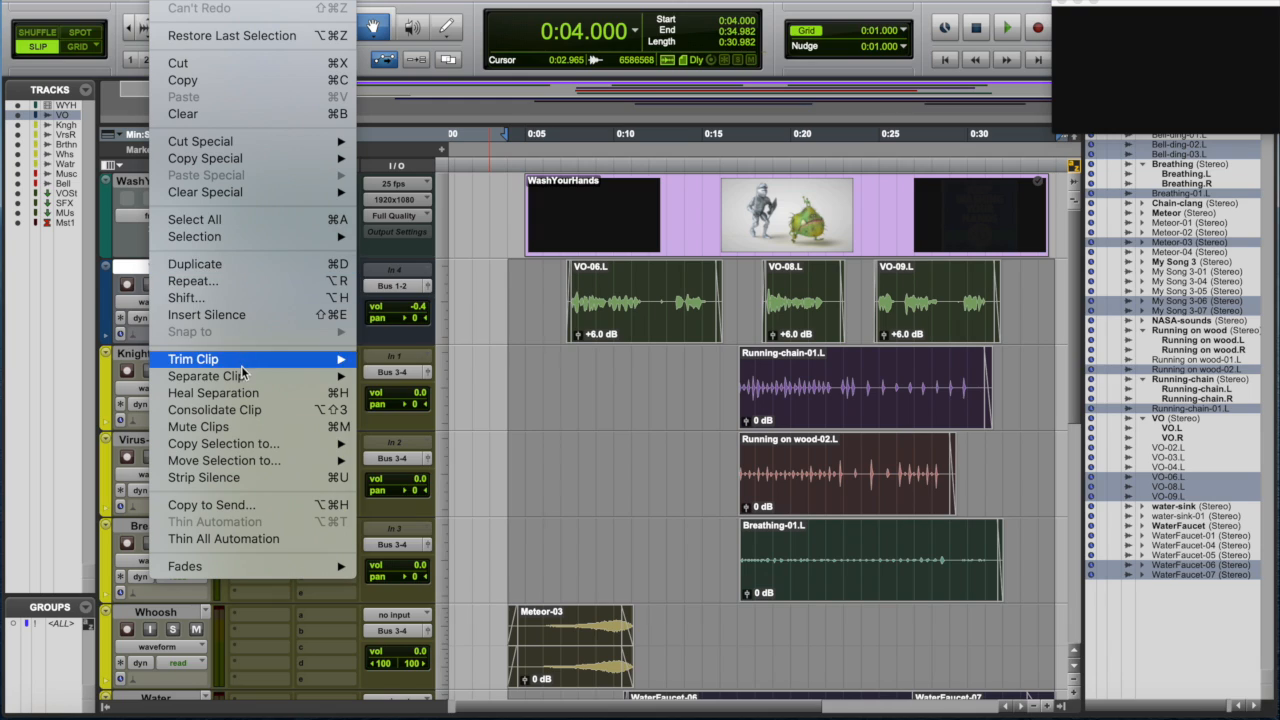
{"action": "left_click", "coordinate": [242, 410]}
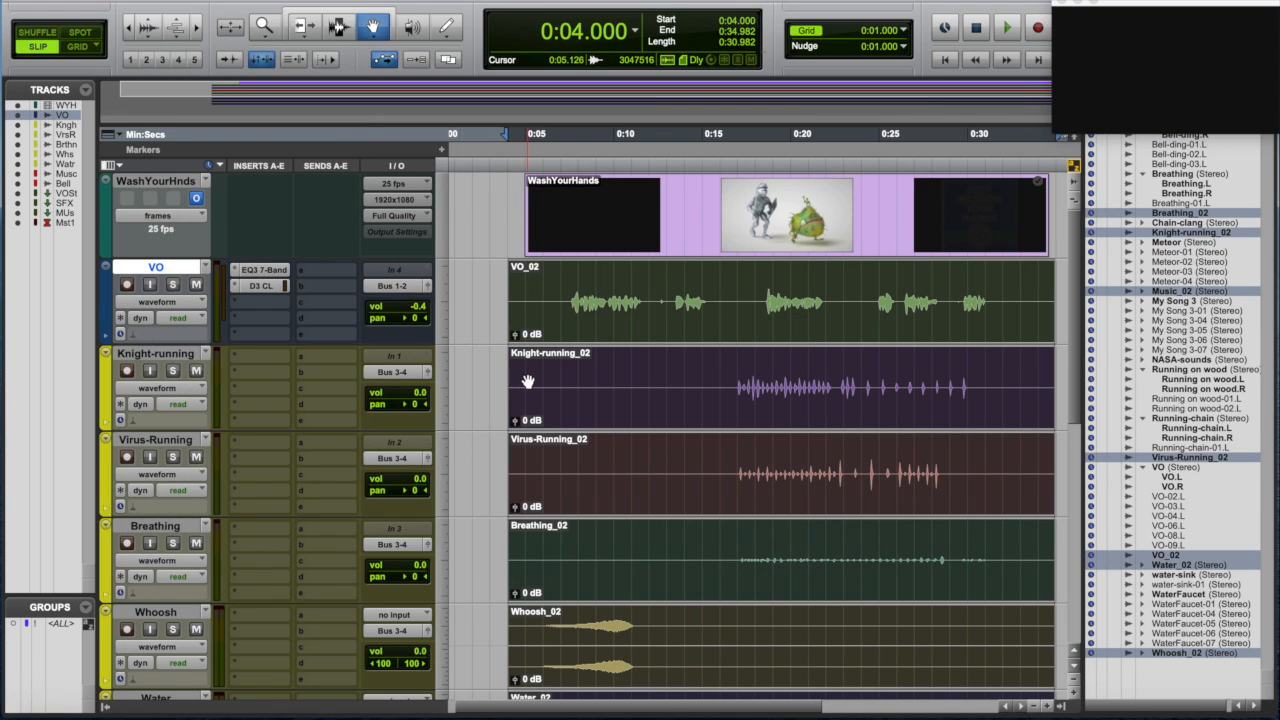
- Inspect the consolidated tracks and the Mix window
{"action": "scroll", "coordinate": [537, 377], "scroll_direction": "down", "scroll_amount": 3}
{"action": "scroll", "coordinate": [537, 377], "scroll_direction": "down", "scroll_amount": 3}
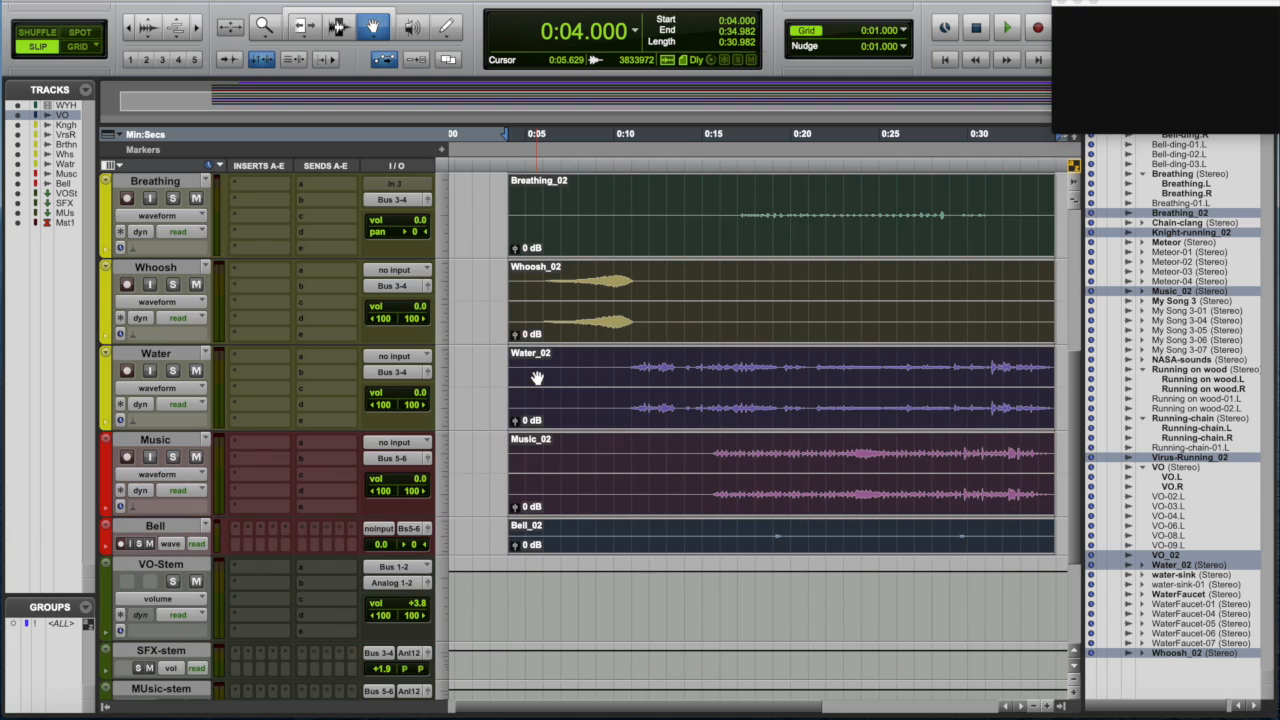
{"action": "scroll", "coordinate": [537, 377], "scroll_direction": "up", "scroll_amount": 6}
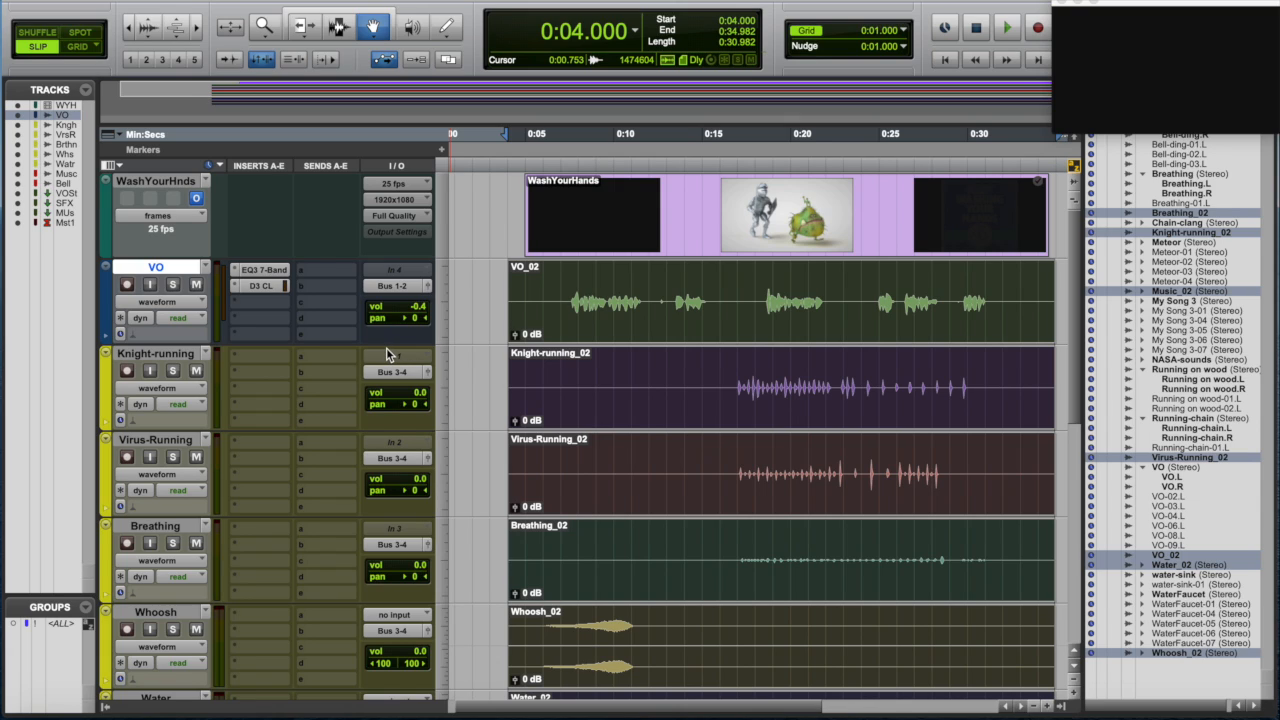
{"action": "key", "text": "super+equal"}
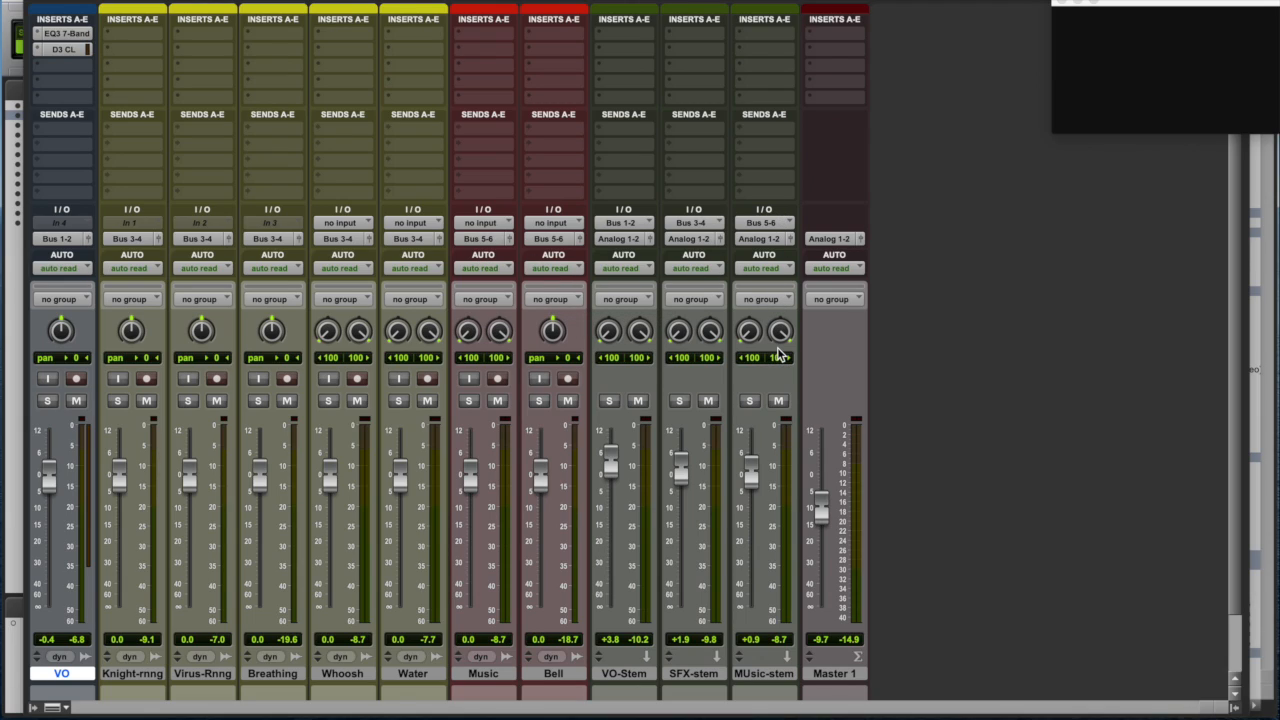
{"action": "key", "text": "super+equal"}
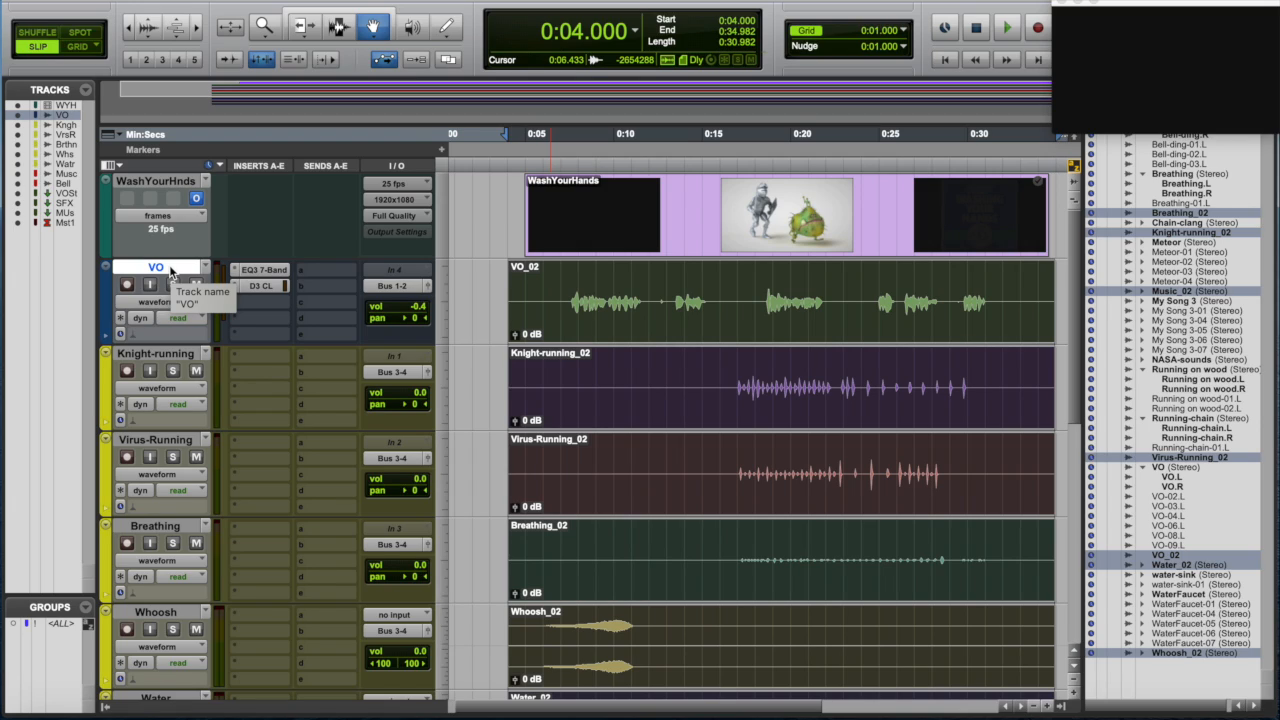
- Create a Mix/Edit group named VO-stem containing the VO track
{"action": "key", "text": "super+g"}
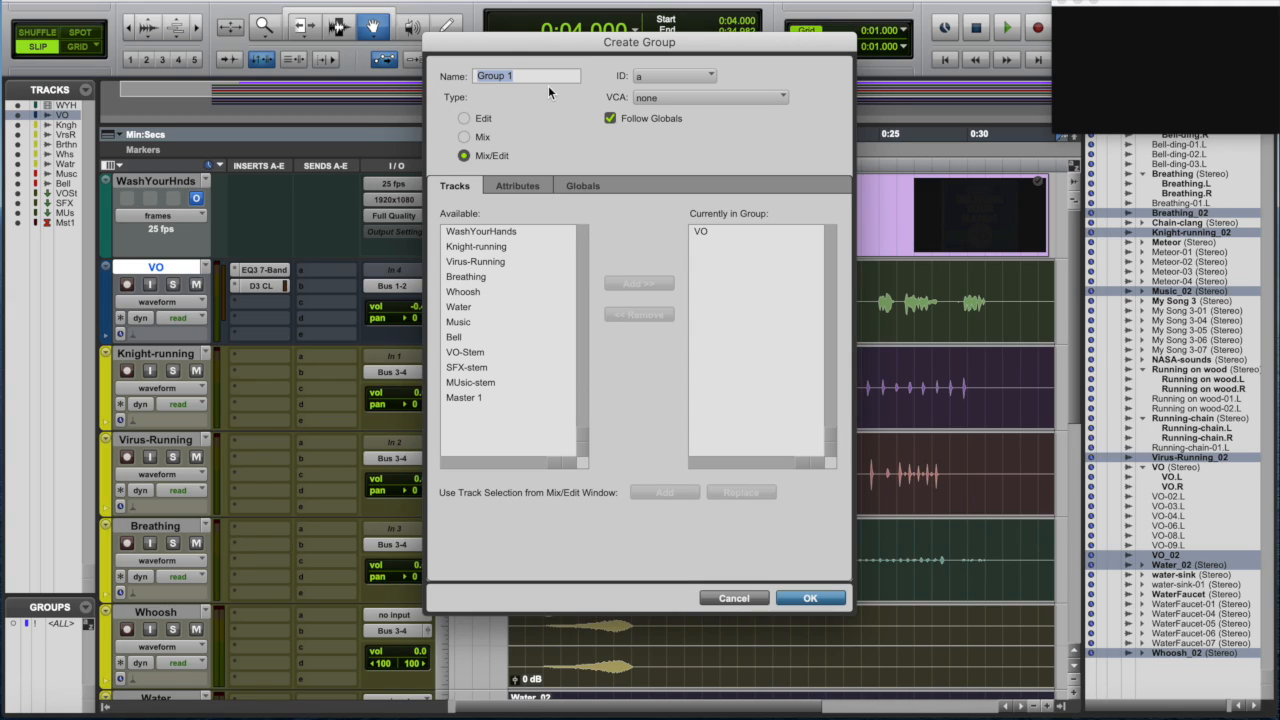
{"action": "type", "text": "VO-stem"}
{"action": "key", "text": "Return"}
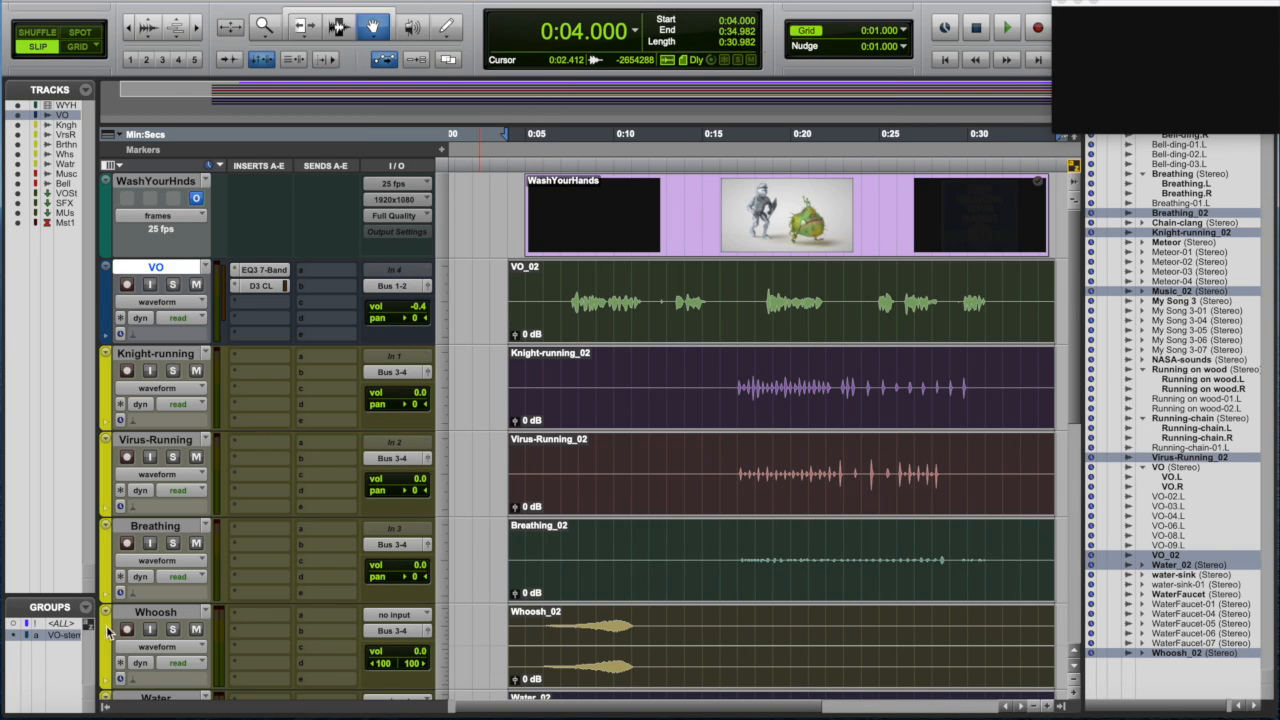
- Select the Knight-running, Virus-Running, Breathing, Whoosh and Water tracks and group them as Effects-Stem
{"action": "left_click", "coordinate": [181, 354]}
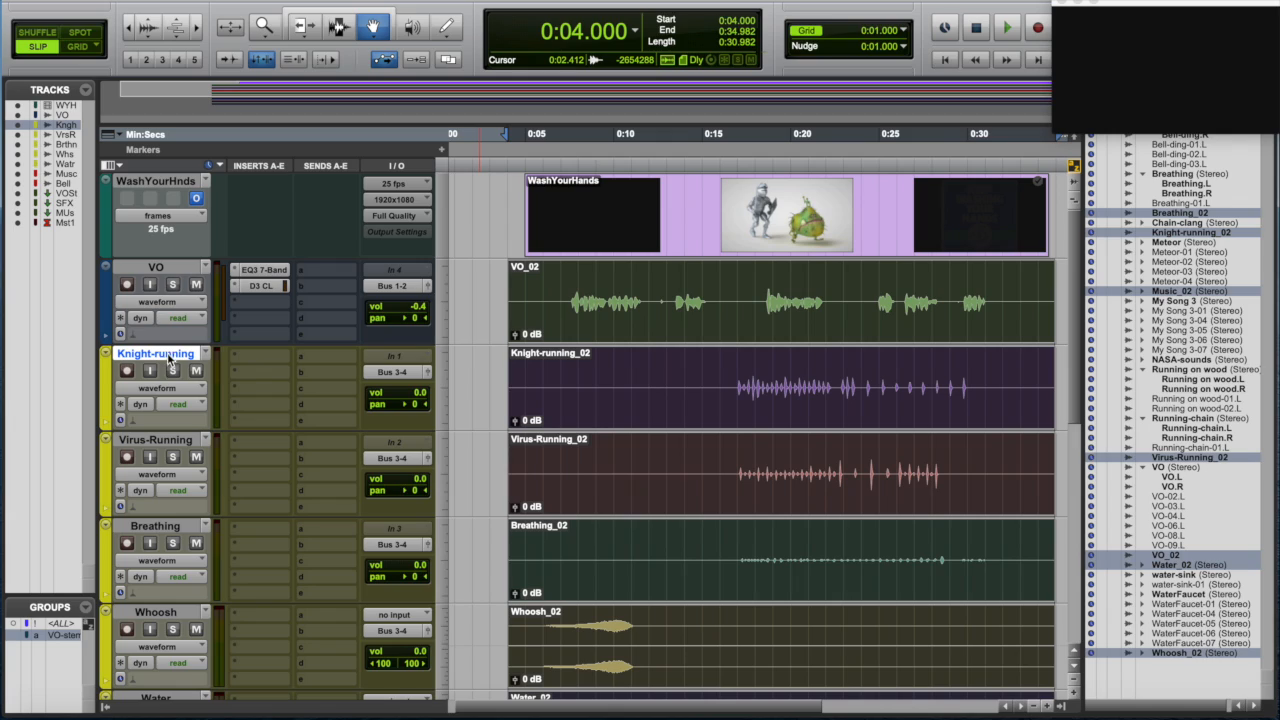
{"action": "left_click", "coordinate": [170, 441], "text": "shift"}
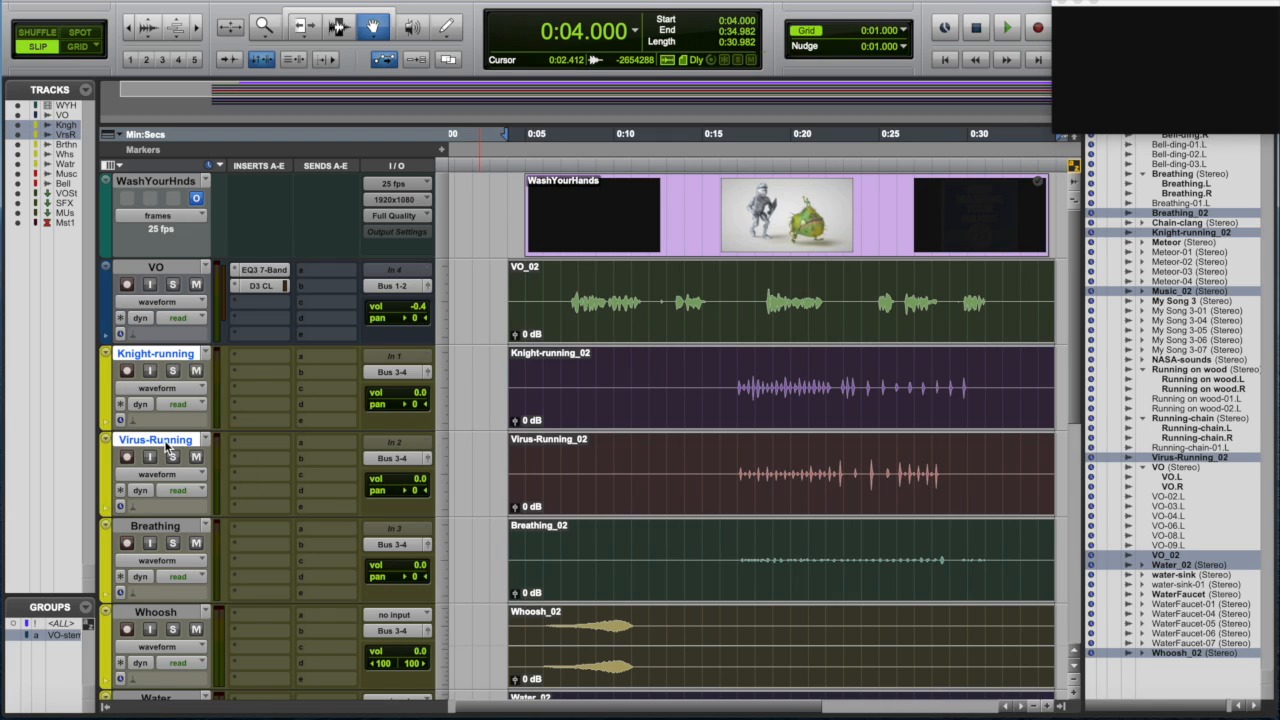
{"action": "left_click", "coordinate": [168, 534], "text": "shift"}
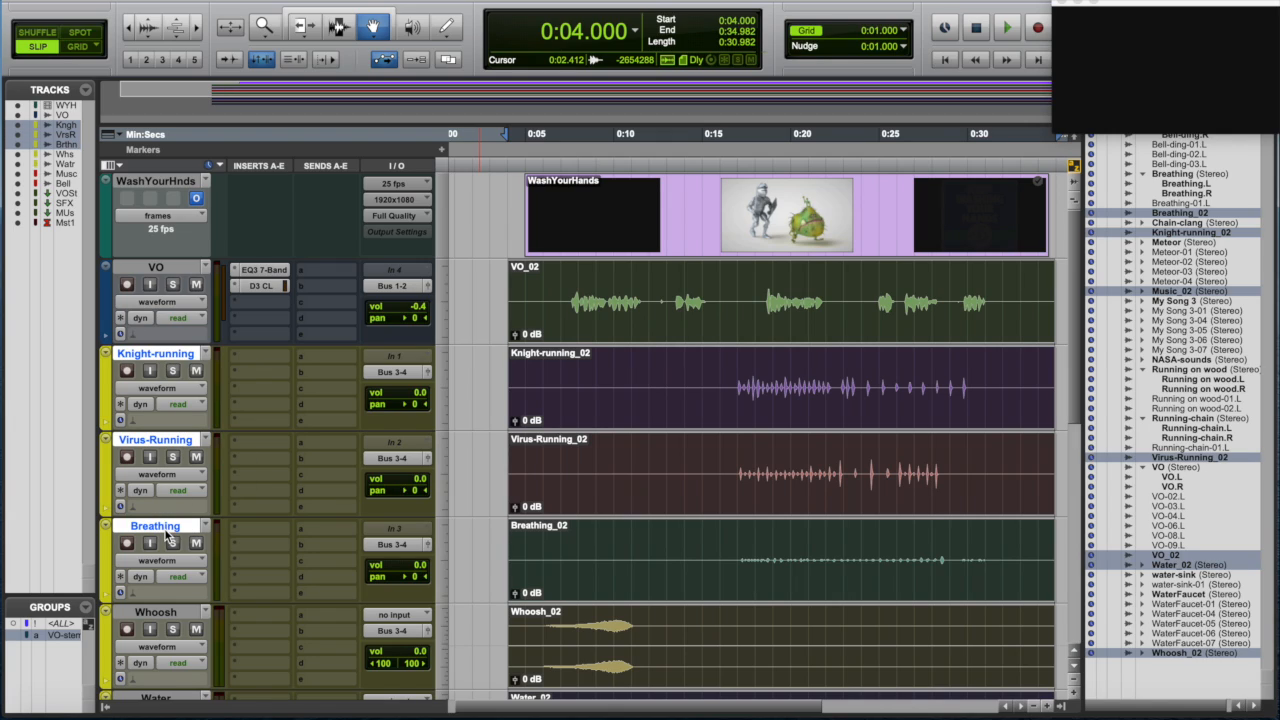
{"action": "left_click", "coordinate": [159, 613], "text": "shift"}
{"action": "scroll", "coordinate": [177, 596], "scroll_direction": "down", "scroll_amount": 2}
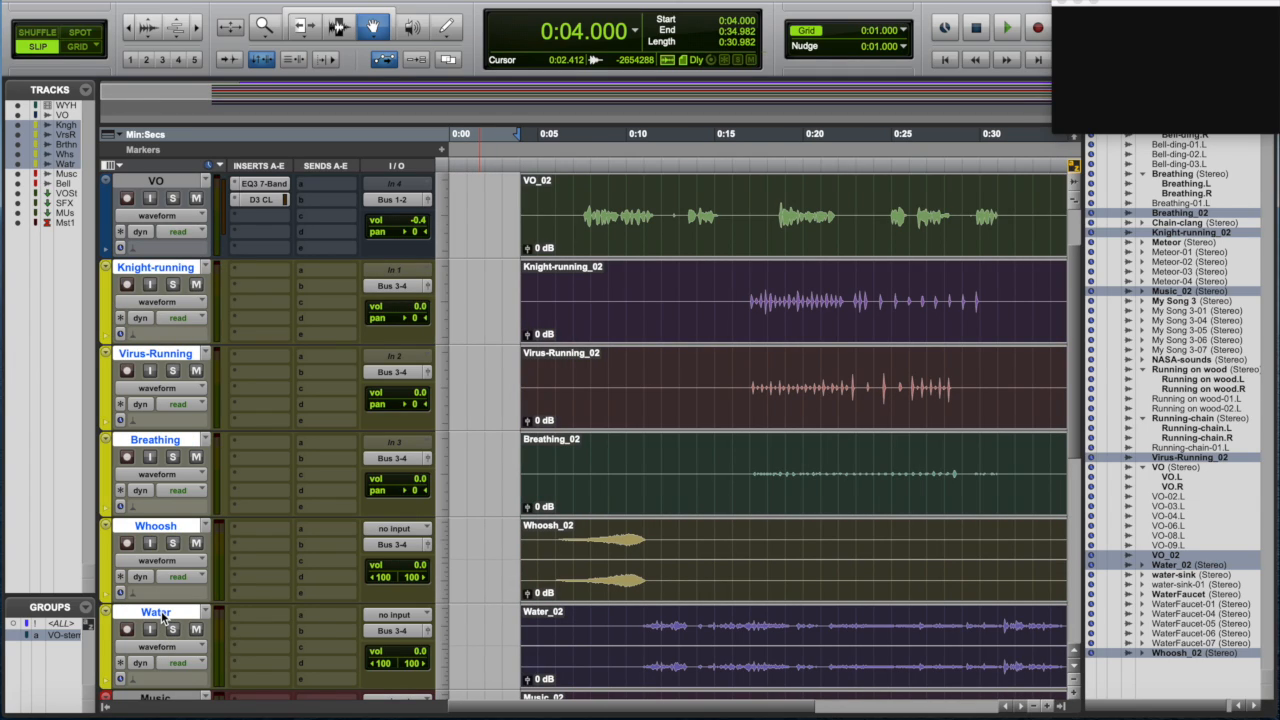
{"action": "key", "text": "super+g"}
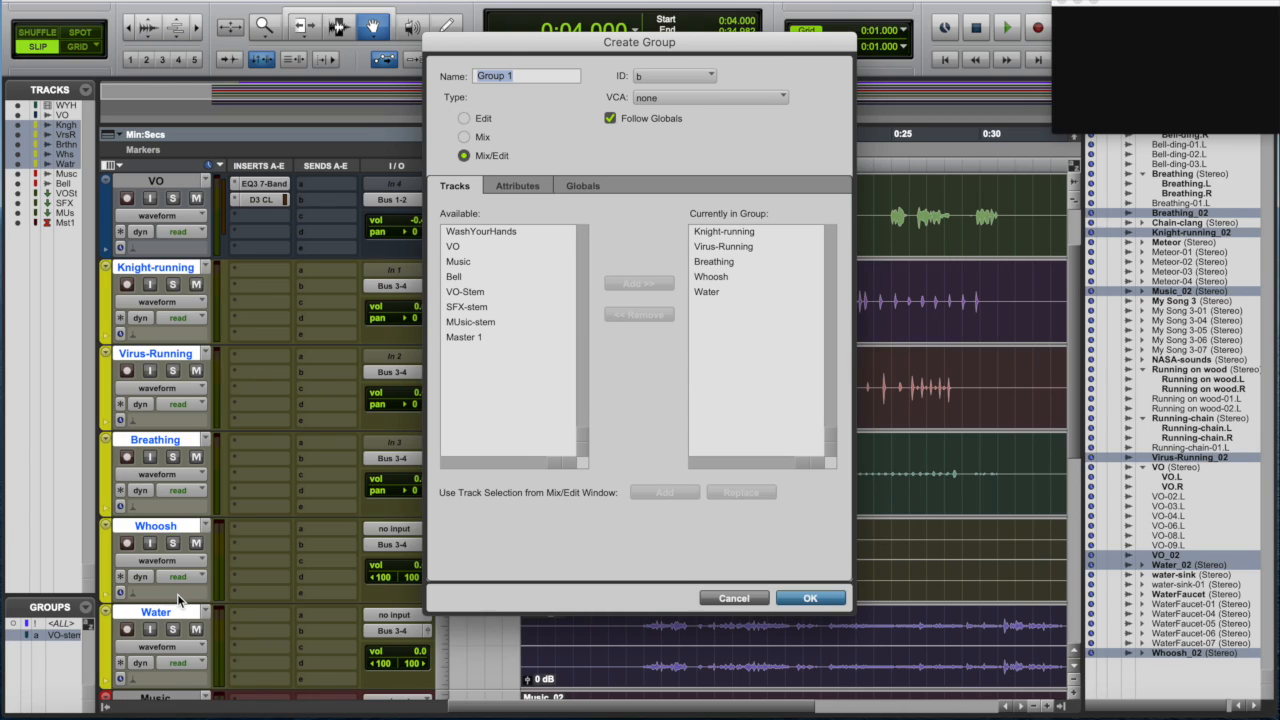
{"action": "type", "text": "Effects-Stem"}
{"action": "key", "text": "Return"}
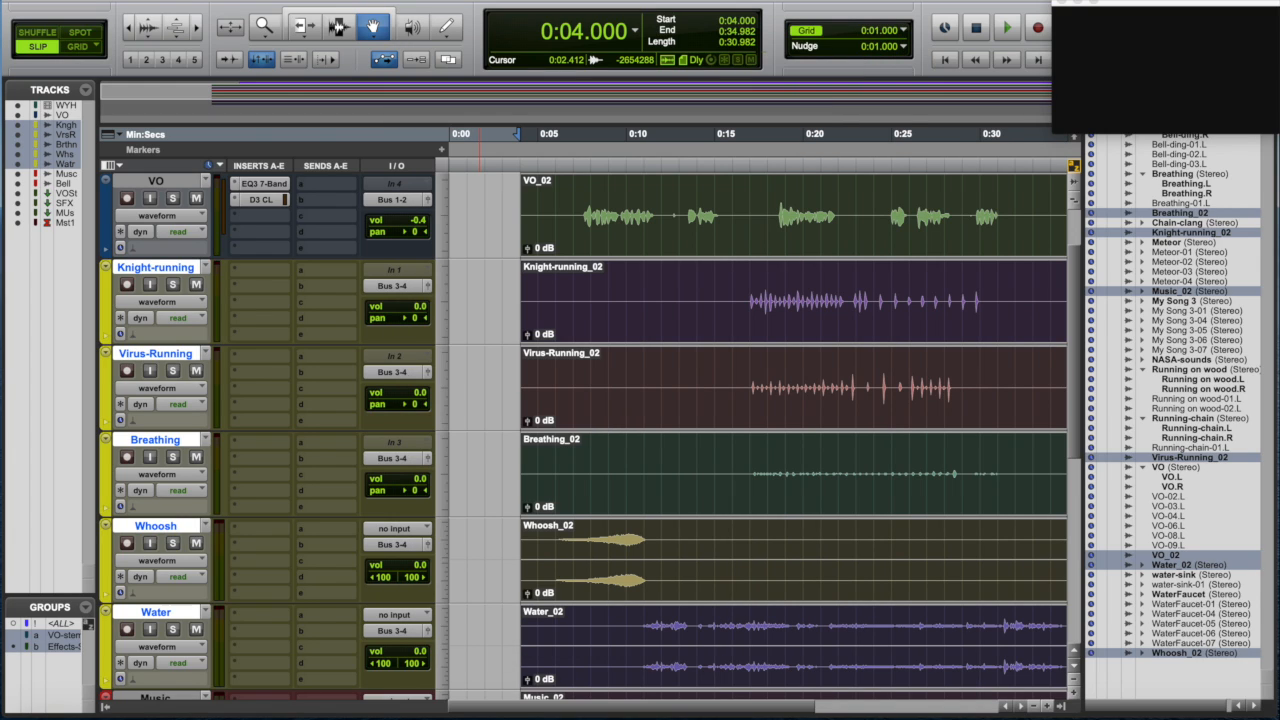
- Select the Music and Bell tracks and group them as Music-Stem
{"action": "scroll", "coordinate": [296, 333], "scroll_direction": "down", "scroll_amount": 1}
{"action": "scroll", "coordinate": [296, 333], "scroll_direction": "down", "scroll_amount": 3}
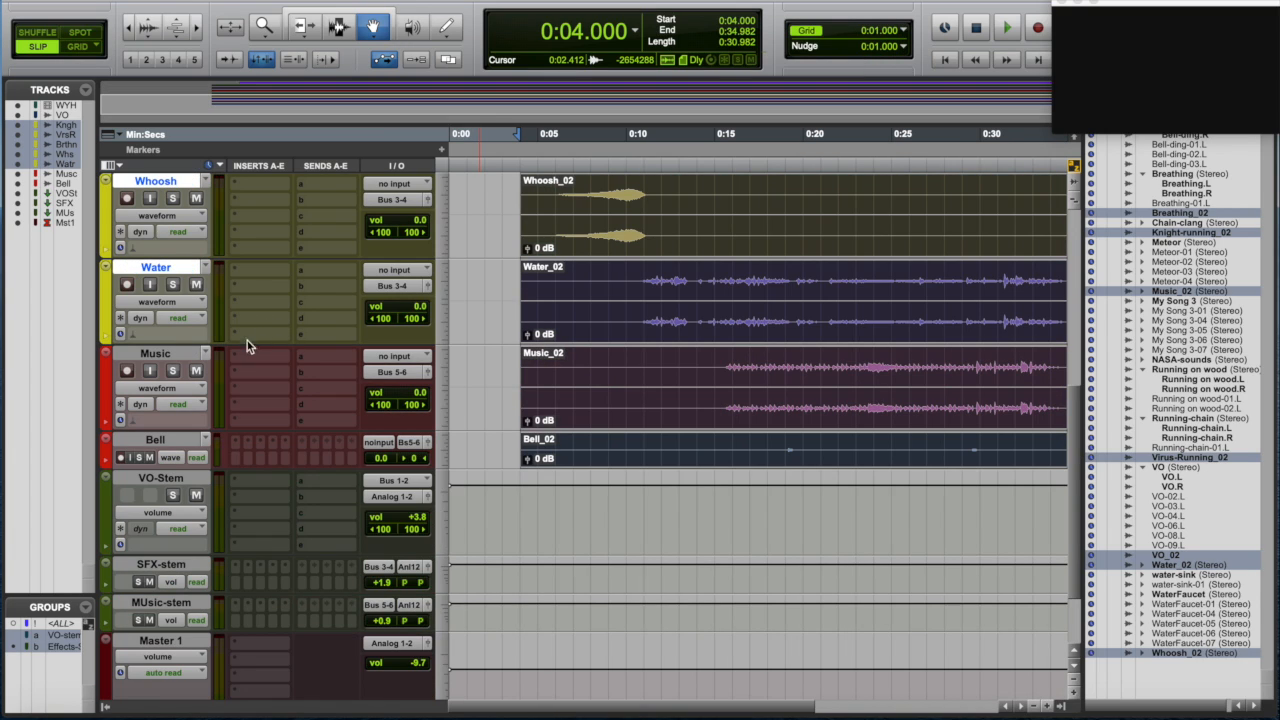
{"action": "left_click", "coordinate": [173, 354]}
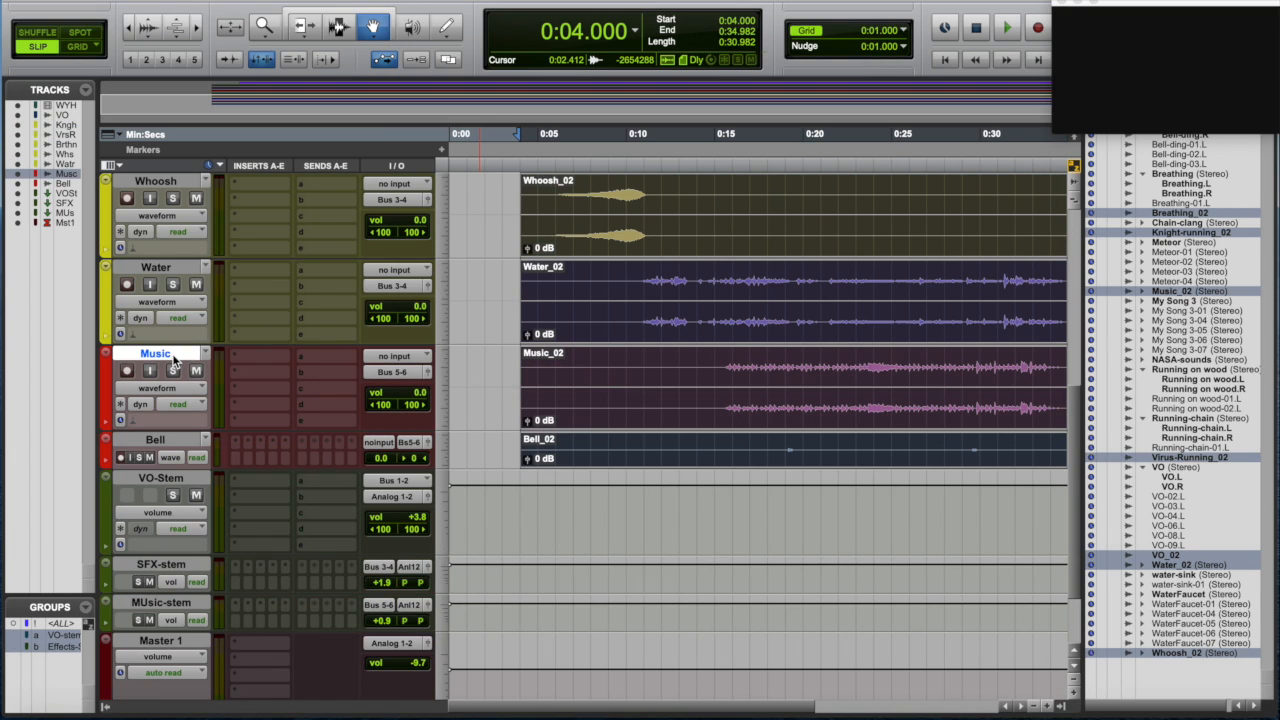
{"action": "left_click", "coordinate": [176, 444], "text": "shift"}
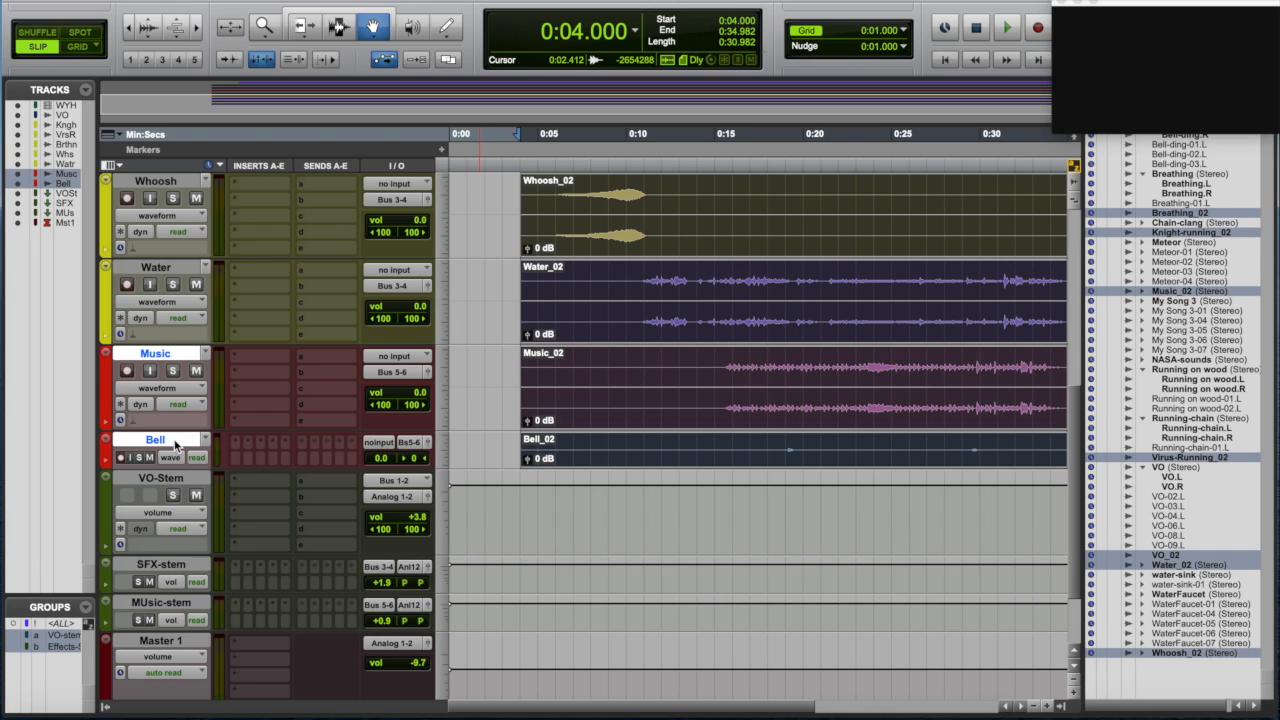
{"action": "key", "text": "super+g"}
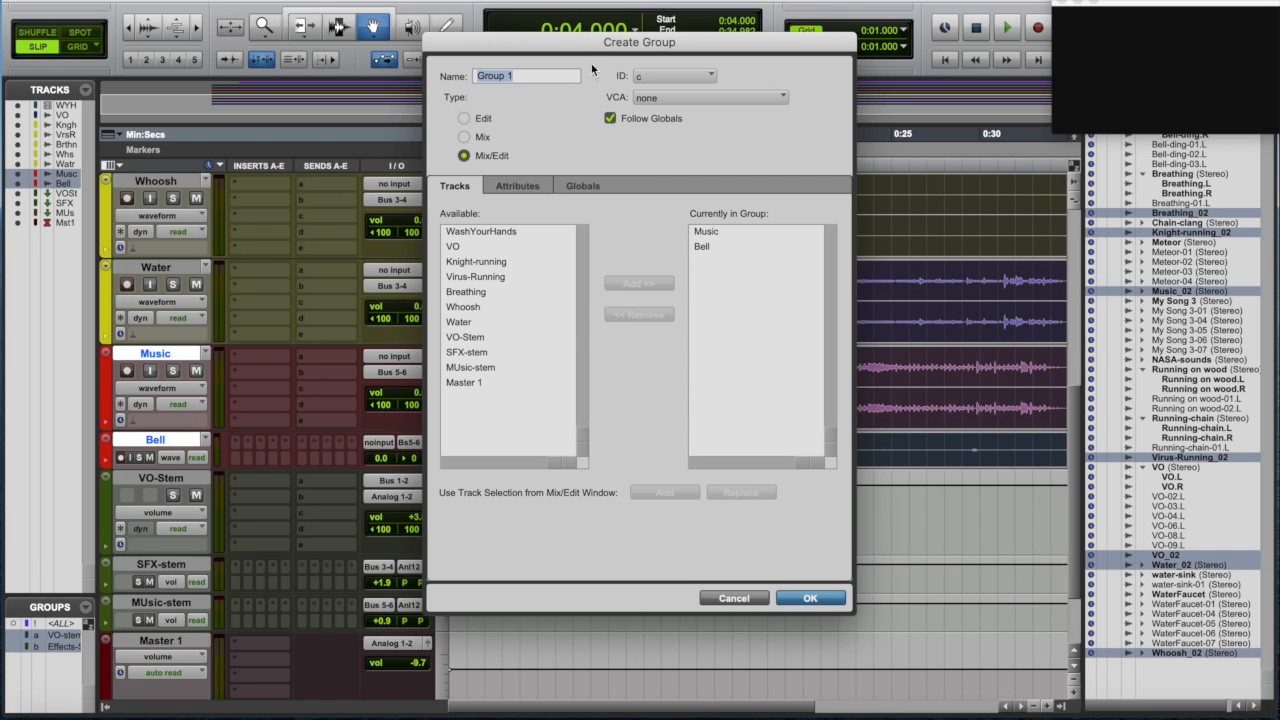
{"action": "type", "text": "Music-Stem"}
{"action": "key", "text": "Return"}
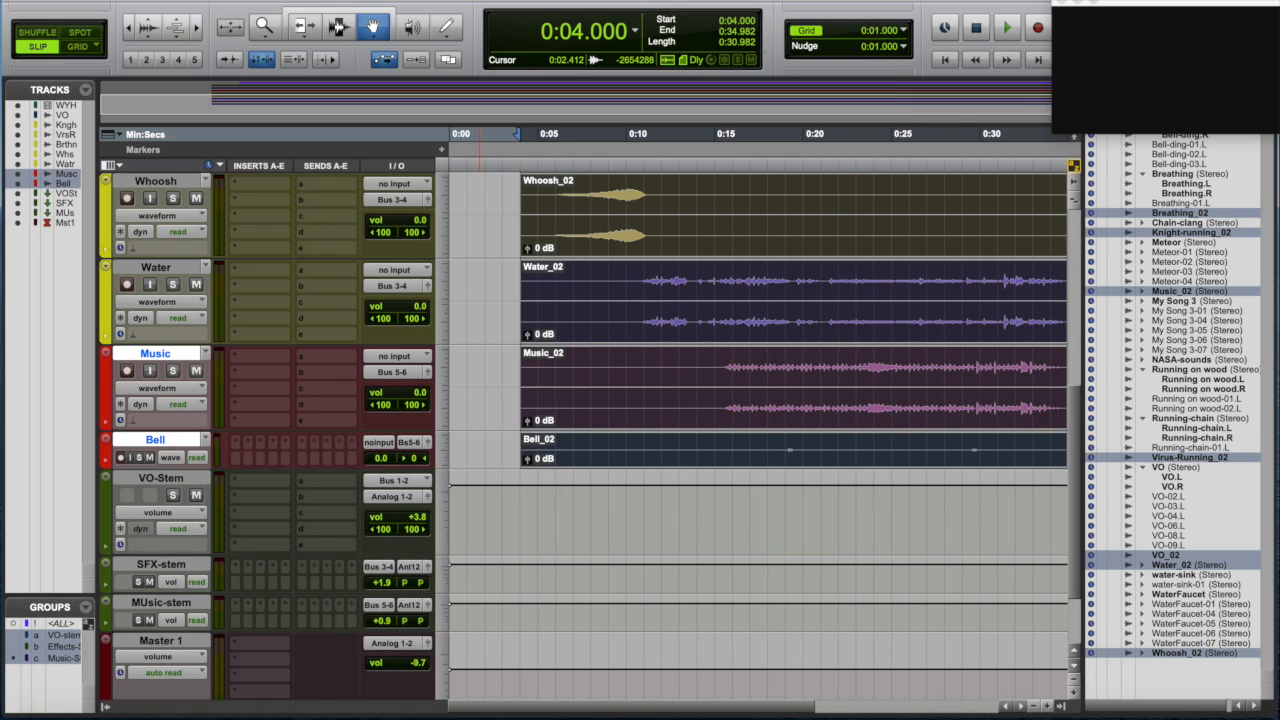
- Activate only the Effects-Stem and Music-Stem mix groups
{"action": "left_click", "coordinate": [66, 627]}
{"action": "left_click", "coordinate": [65, 626]}
{"action": "left_click", "coordinate": [65, 637]}
{"action": "left_click", "coordinate": [63, 655]}
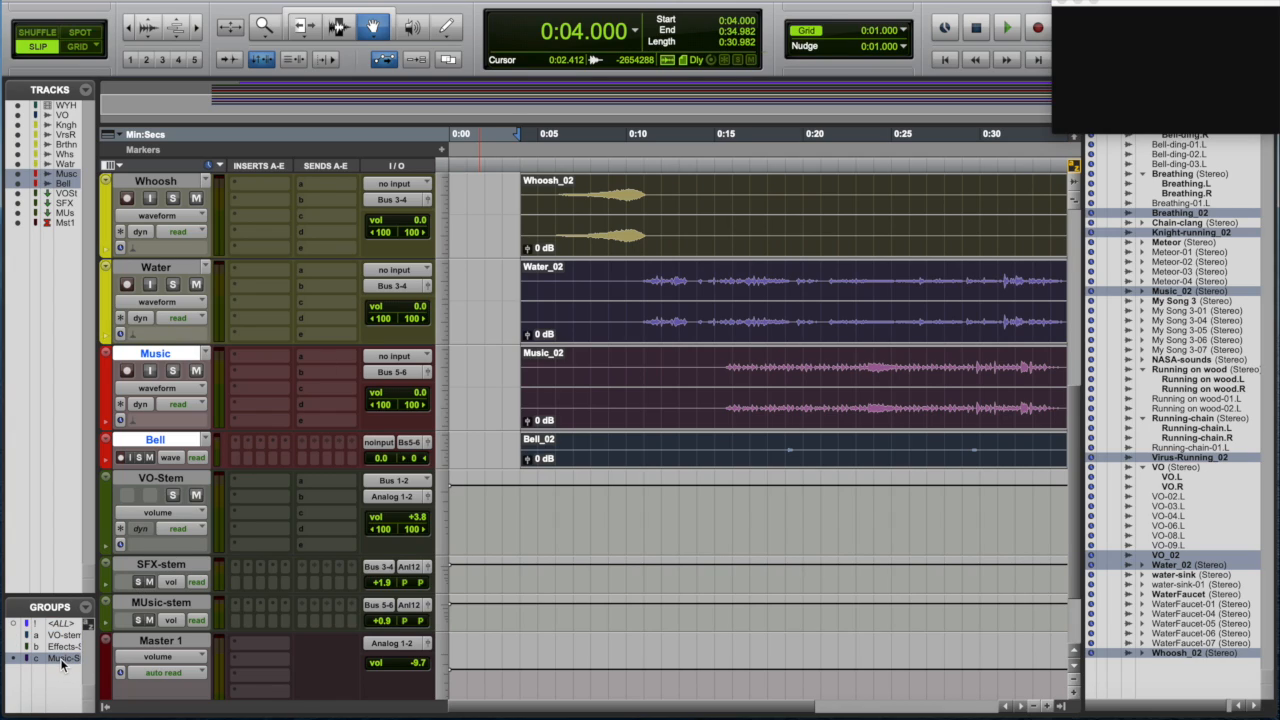
{"action": "left_click", "coordinate": [62, 659]}
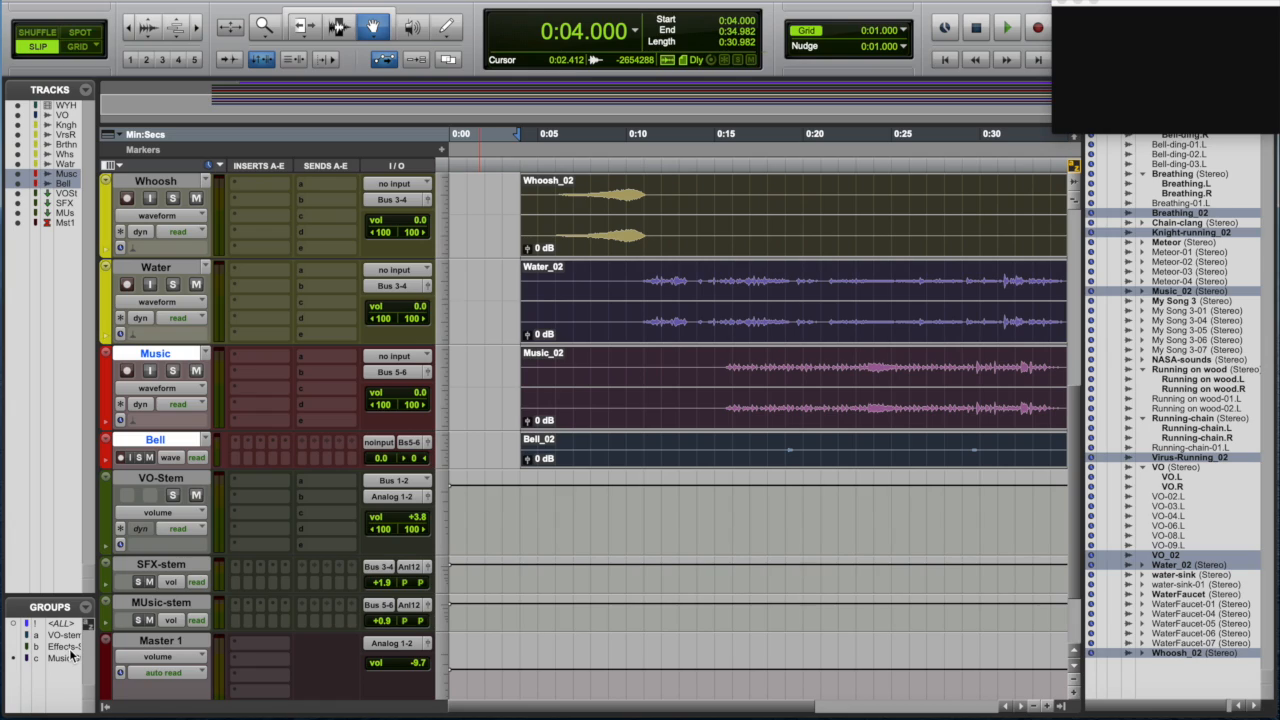
{"action": "right_click", "coordinate": [69, 651]}
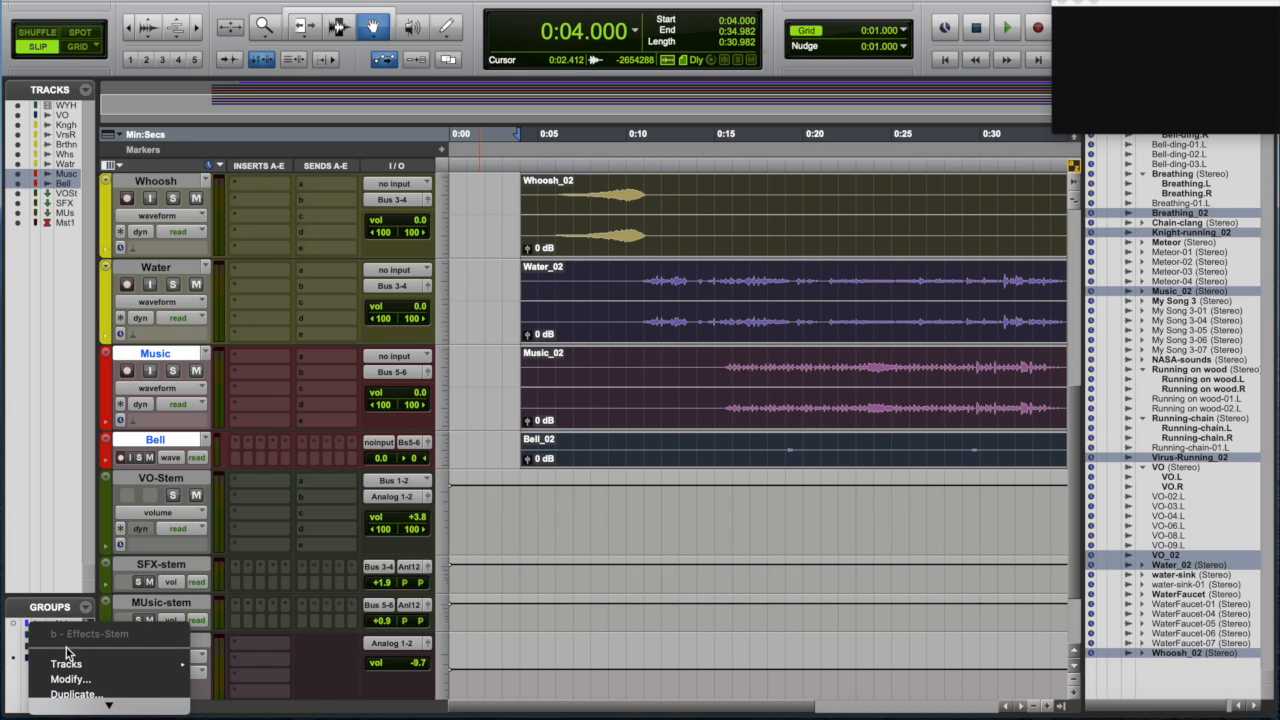
{"action": "left_click", "coordinate": [16, 687]}
{"action": "left_click", "coordinate": [68, 647]}
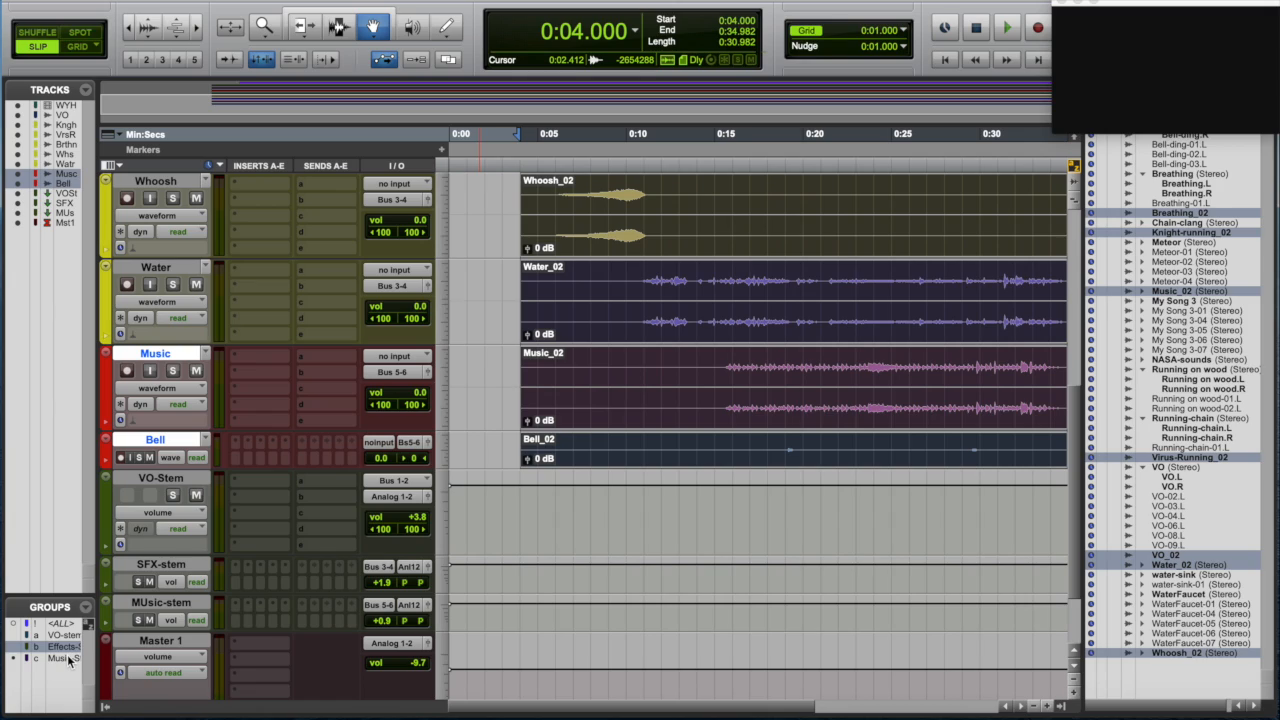
{"action": "left_click", "coordinate": [69, 658], "text": "shift"}
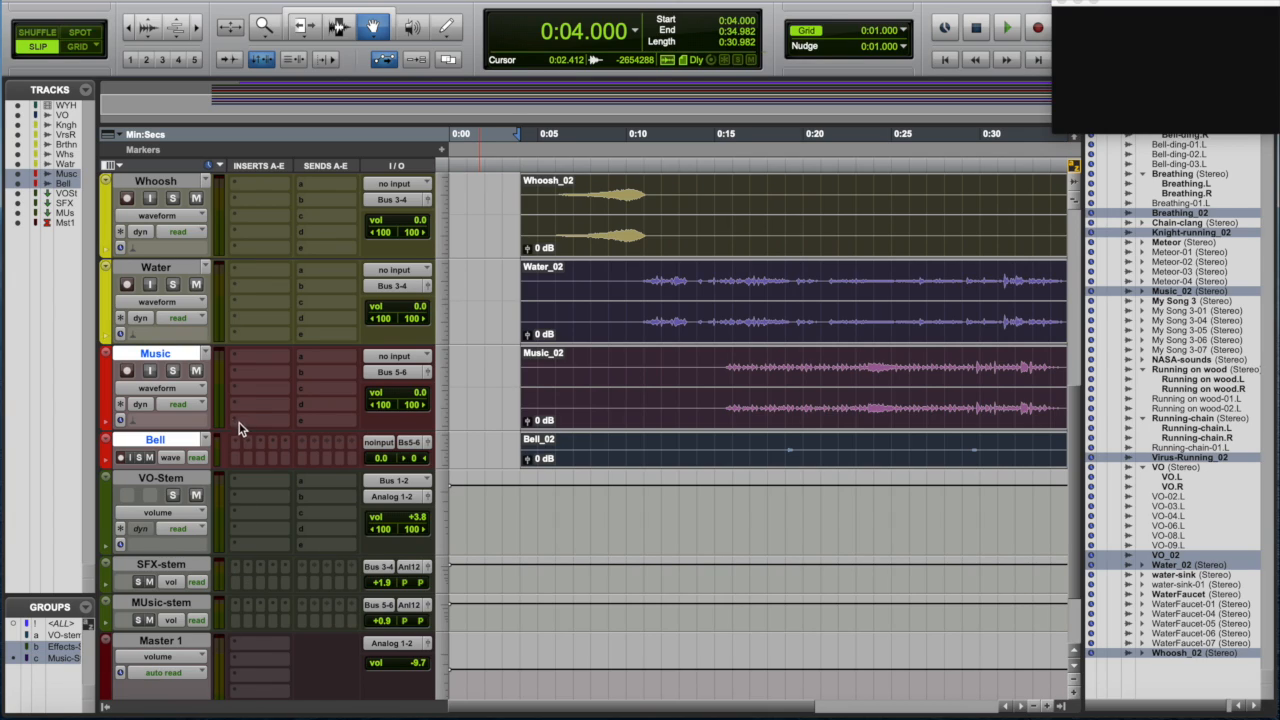
- Mute the music and sound-effects tracks through their active groups
{"action": "left_click", "coordinate": [197, 371]}
{"action": "left_click", "coordinate": [196, 285]}
{"action": "scroll", "coordinate": [205, 310], "scroll_direction": "up", "scroll_amount": 5}
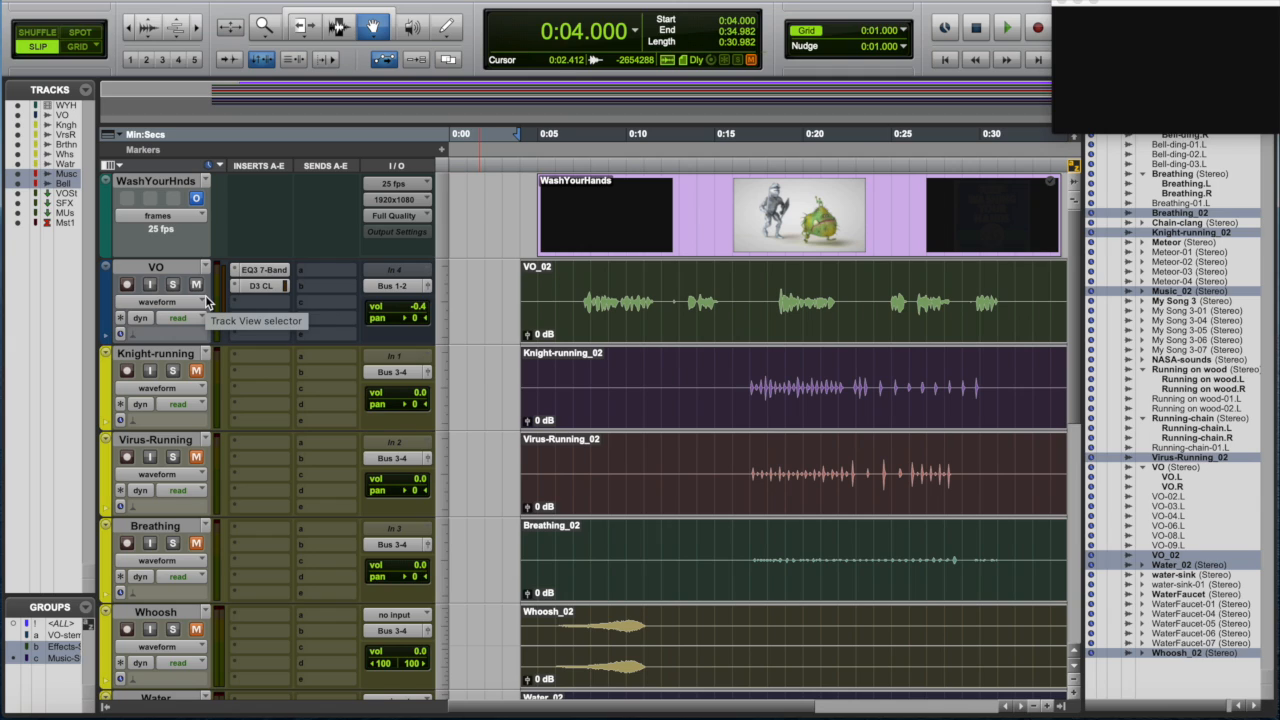
- Preview the playback, then bounce the mix offline to a file named Voiceover-stem
{"action": "key", "text": "space"}
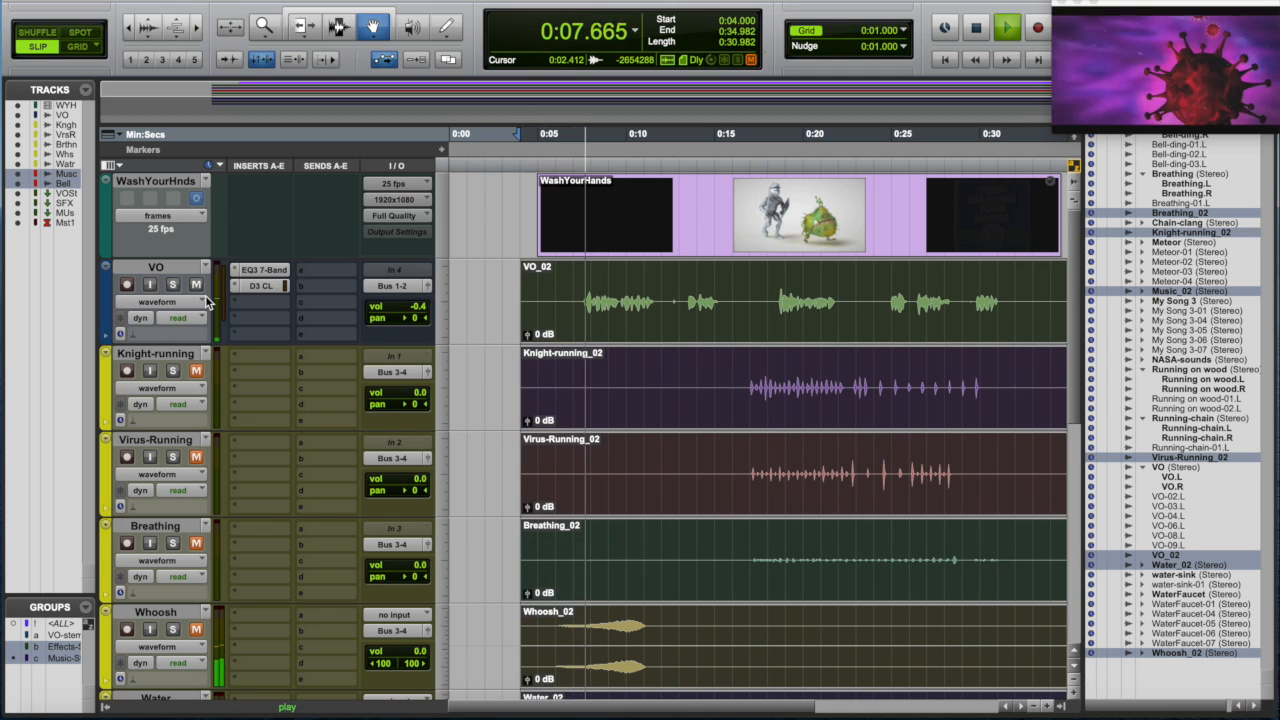
{"action": "key", "text": "space"}
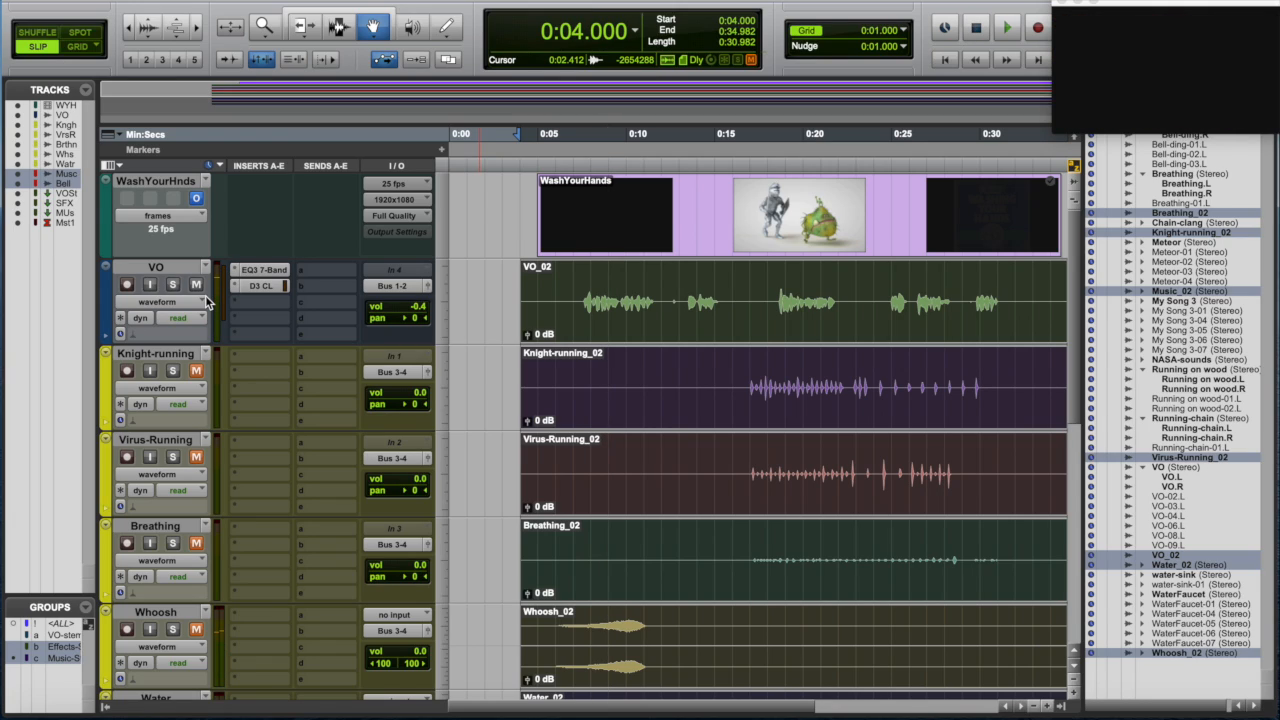
{"action": "key", "text": "super+alt+b"}
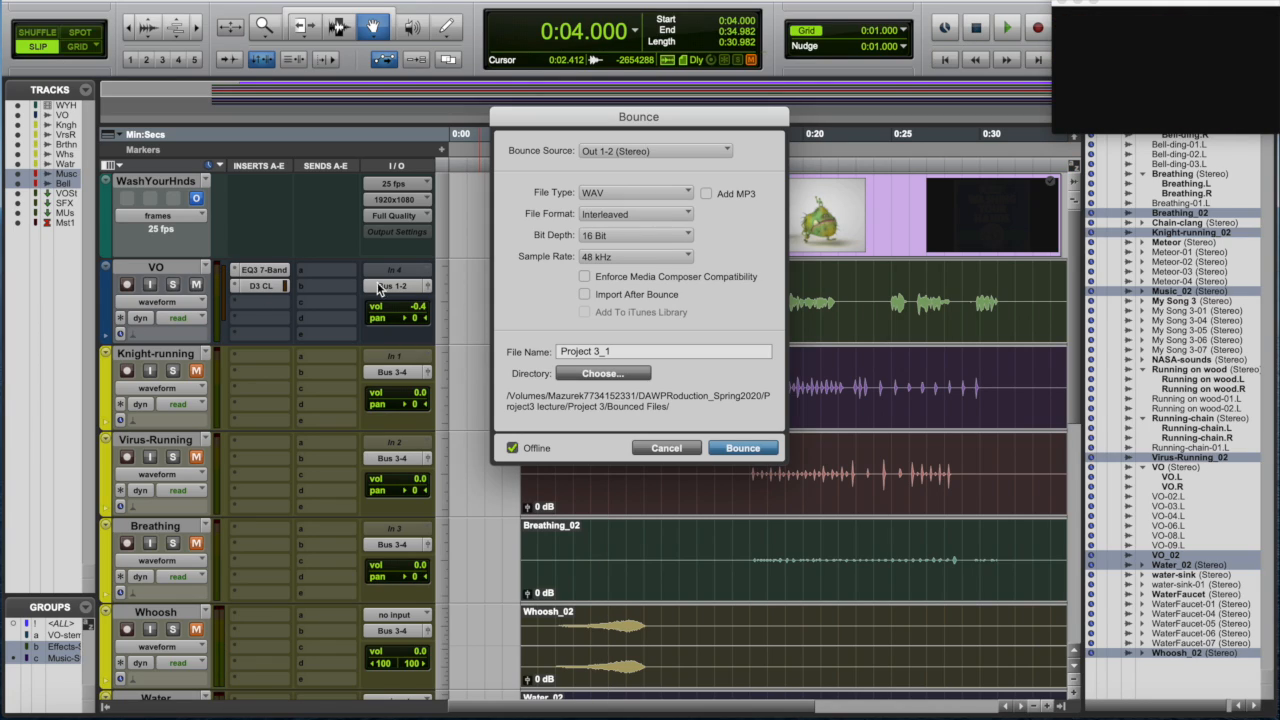
{"action": "left_click_drag", "start_coordinate": [632, 351], "coordinate": [531, 348]}
{"action": "type", "text": "Voiceover-stem"}
{"action": "key", "text": "Return"}
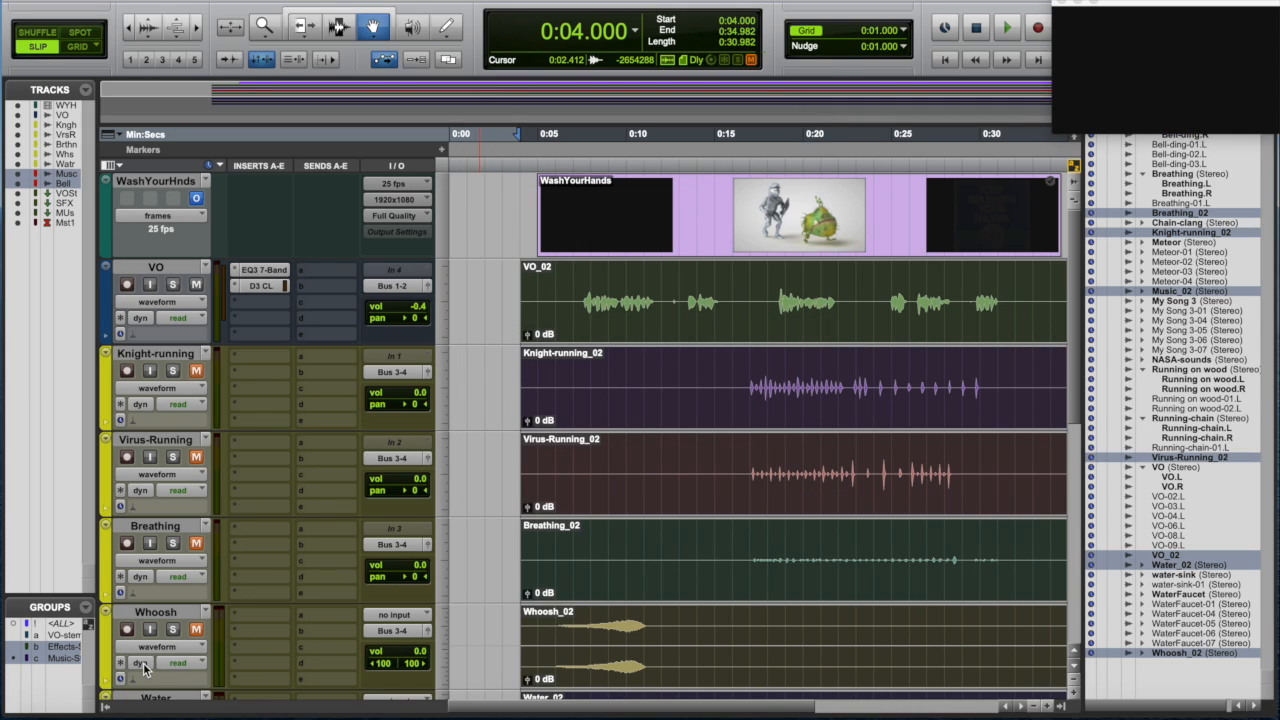
- Activate the VO-stem group, mute the VO track and unmute the effects tracks
{"action": "left_click", "coordinate": [70, 636]}
{"action": "left_click", "coordinate": [196, 284]}
{"action": "left_click", "coordinate": [196, 370]}
{"action": "scroll", "coordinate": [194, 504], "scroll_direction": "down", "scroll_amount": 3}
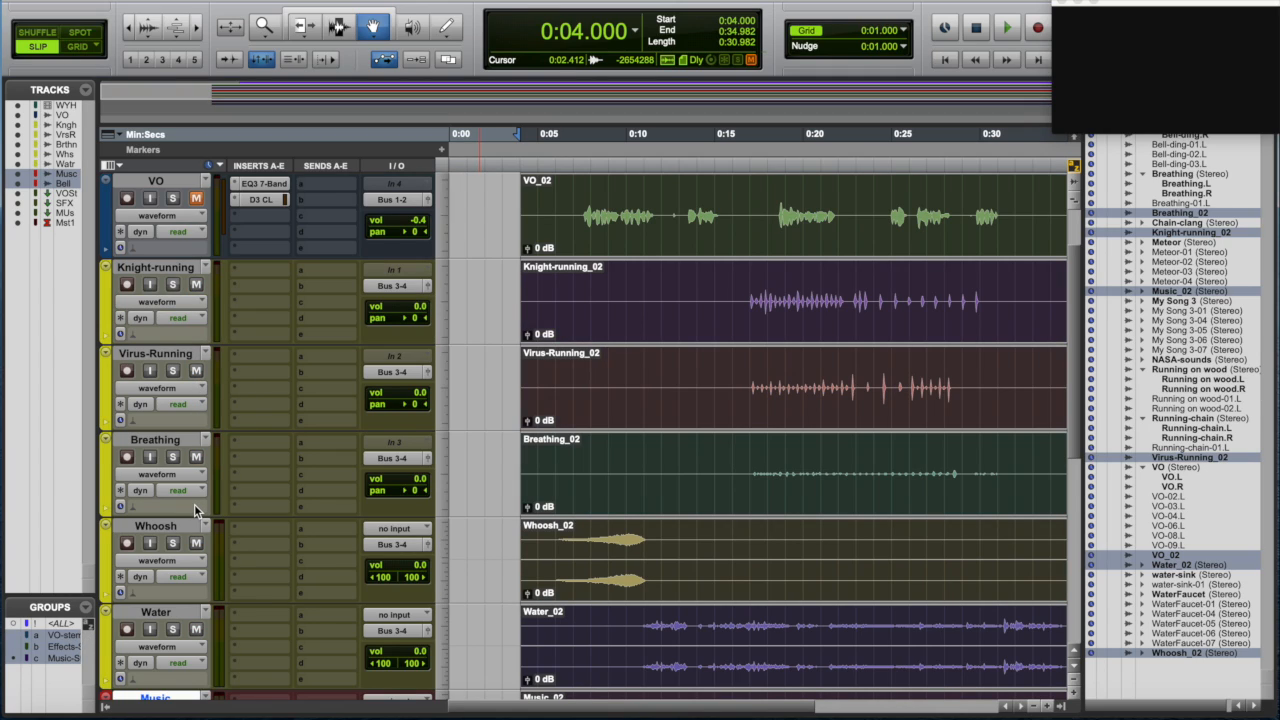
{"action": "scroll", "coordinate": [194, 504], "scroll_direction": "up", "scroll_amount": 3}
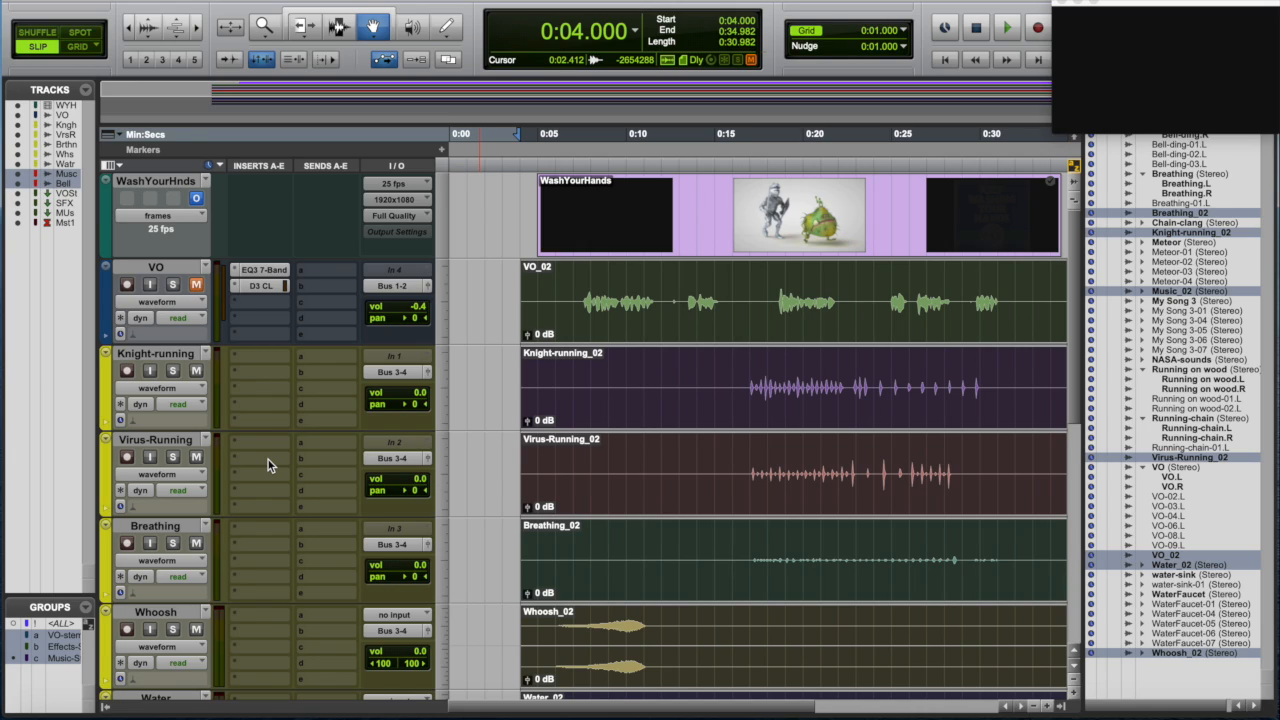
- Bounce the mix offline to a file named SFX-stem
{"action": "key", "text": "super+alt+b"}
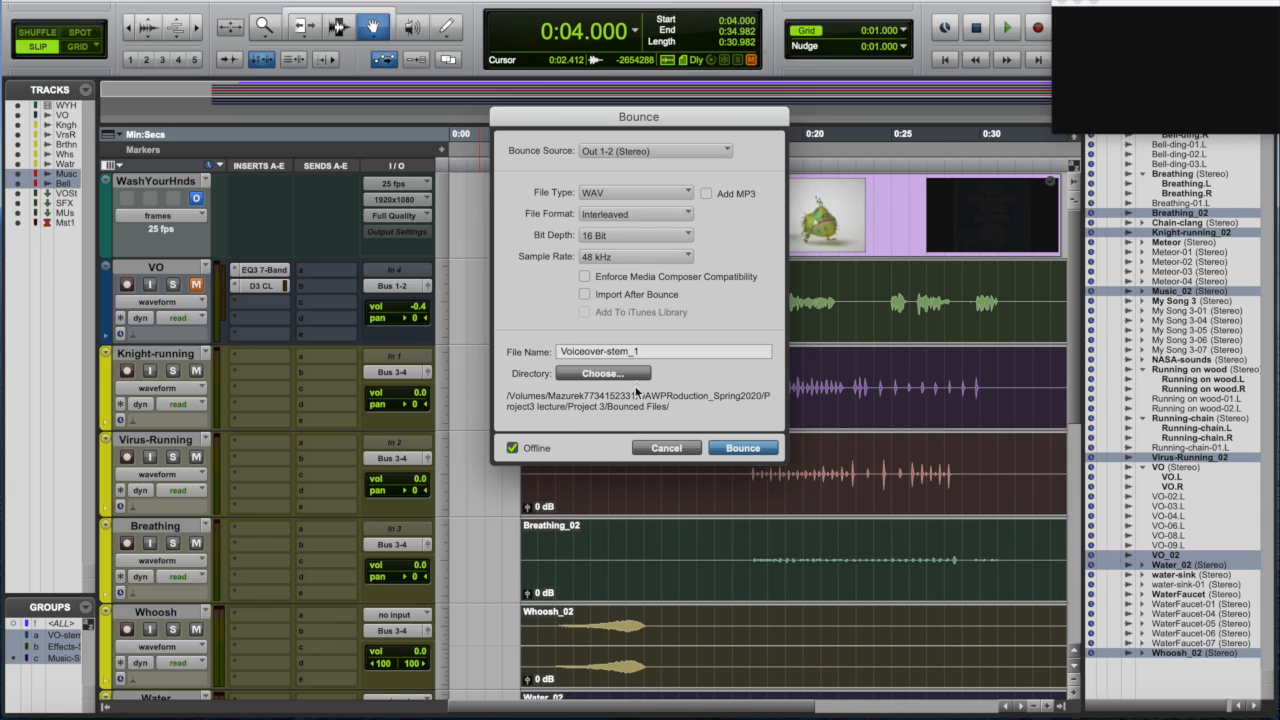
{"action": "left_click_drag", "start_coordinate": [603, 351], "coordinate": [536, 355]}
{"action": "type", "text": "SFX"}
{"action": "key", "text": "Return"}
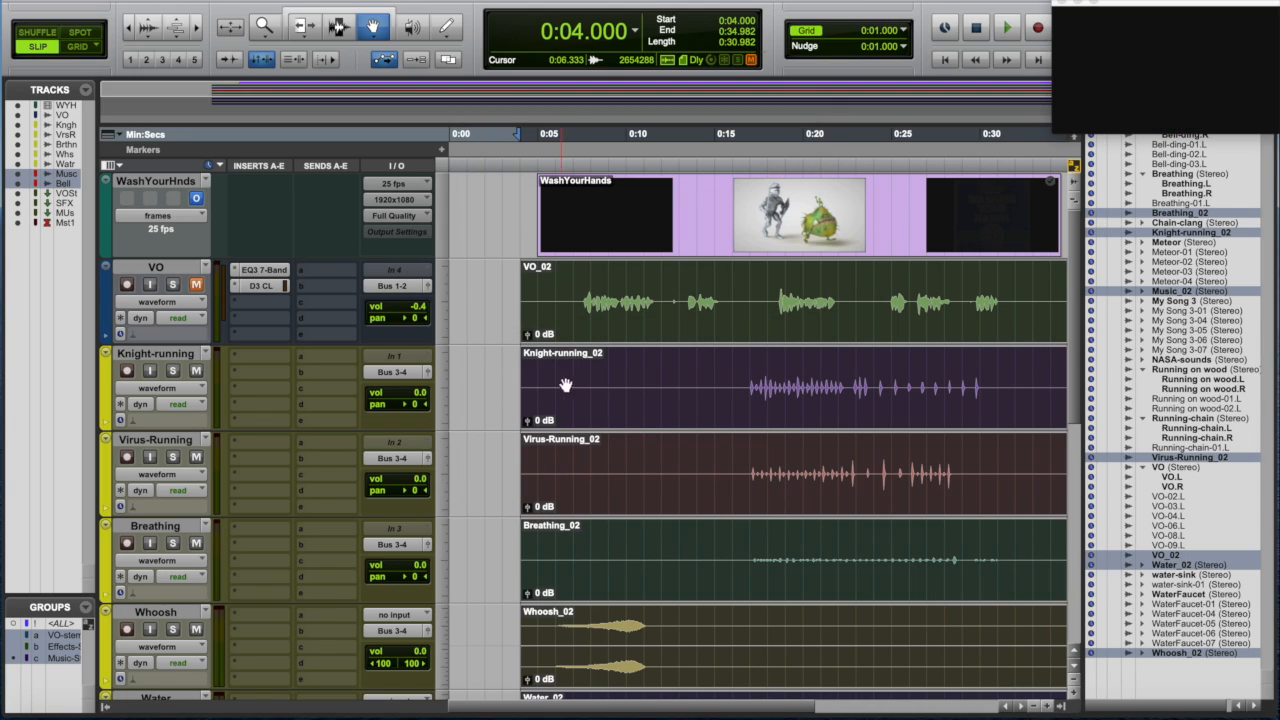
- Mute the effects tracks and unmute the Music and Bell tracks
{"action": "left_click", "coordinate": [197, 371]}
{"action": "scroll", "coordinate": [197, 371], "scroll_direction": "down", "scroll_amount": 3}
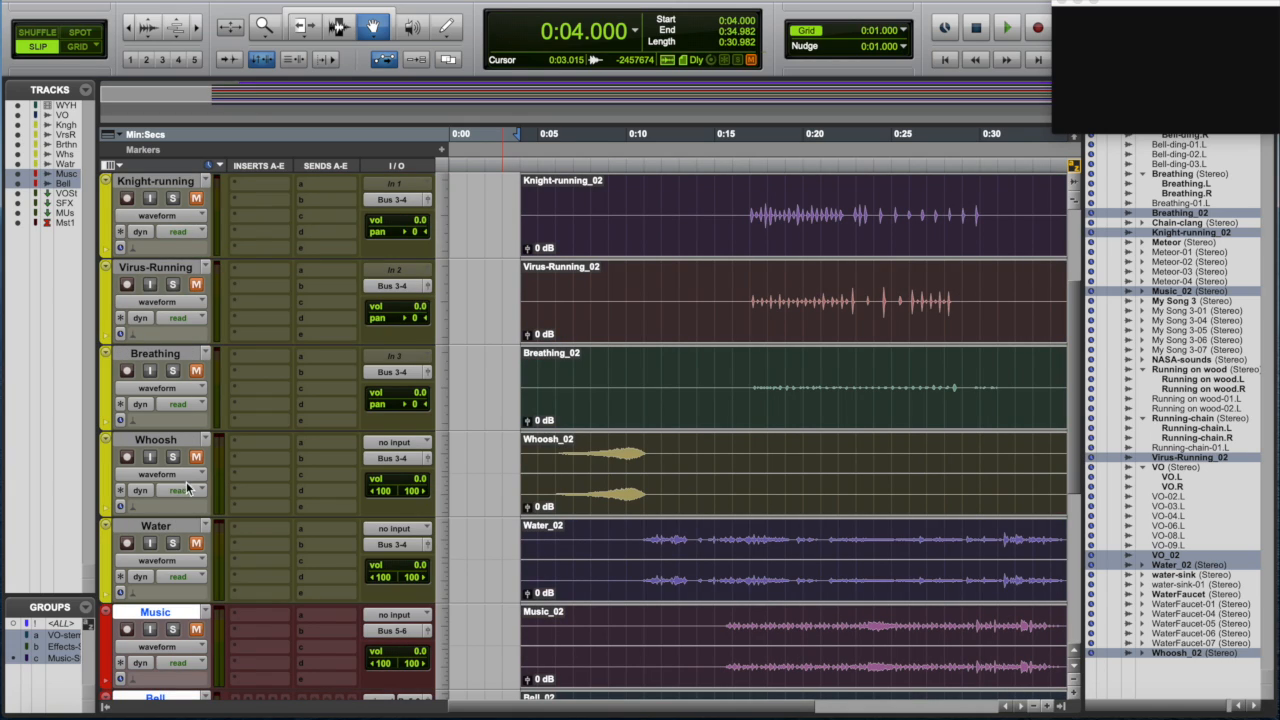
{"action": "left_click", "coordinate": [196, 629]}
{"action": "scroll", "coordinate": [196, 629], "scroll_direction": "down", "scroll_amount": 3}
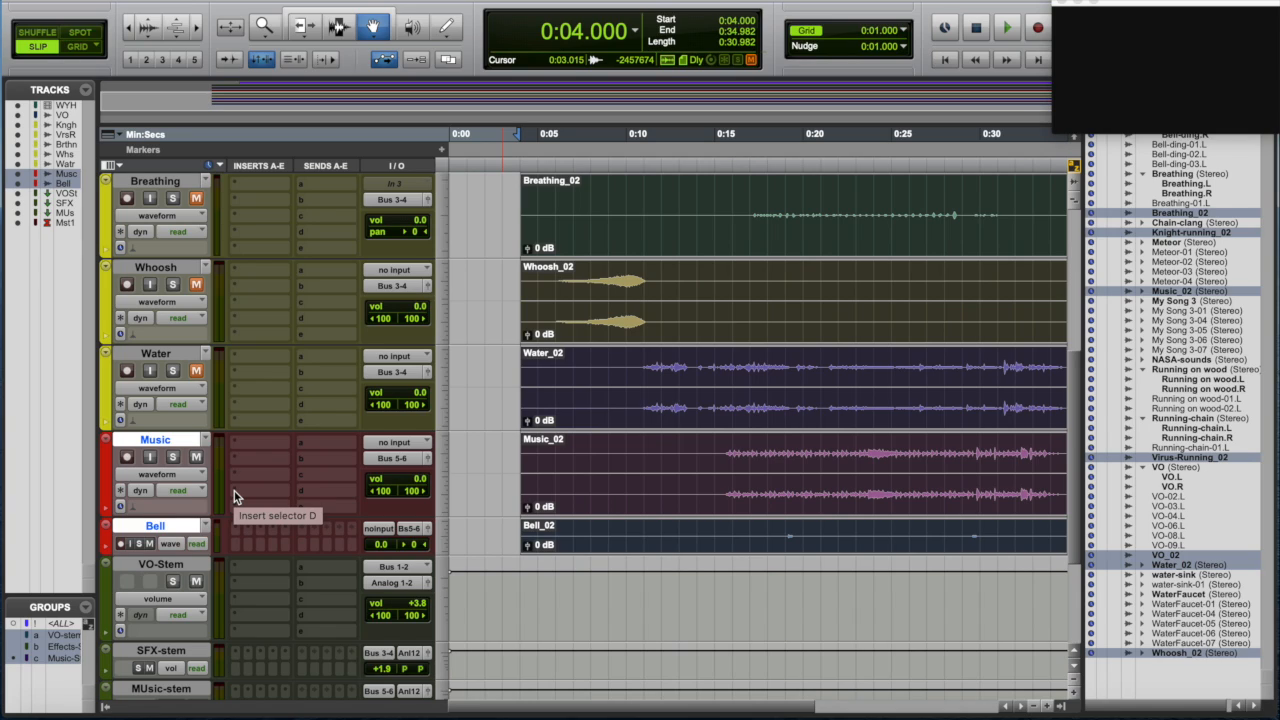
- Bounce the mix offline to a file named Music-stem
{"action": "key", "text": "super+alt+b"}
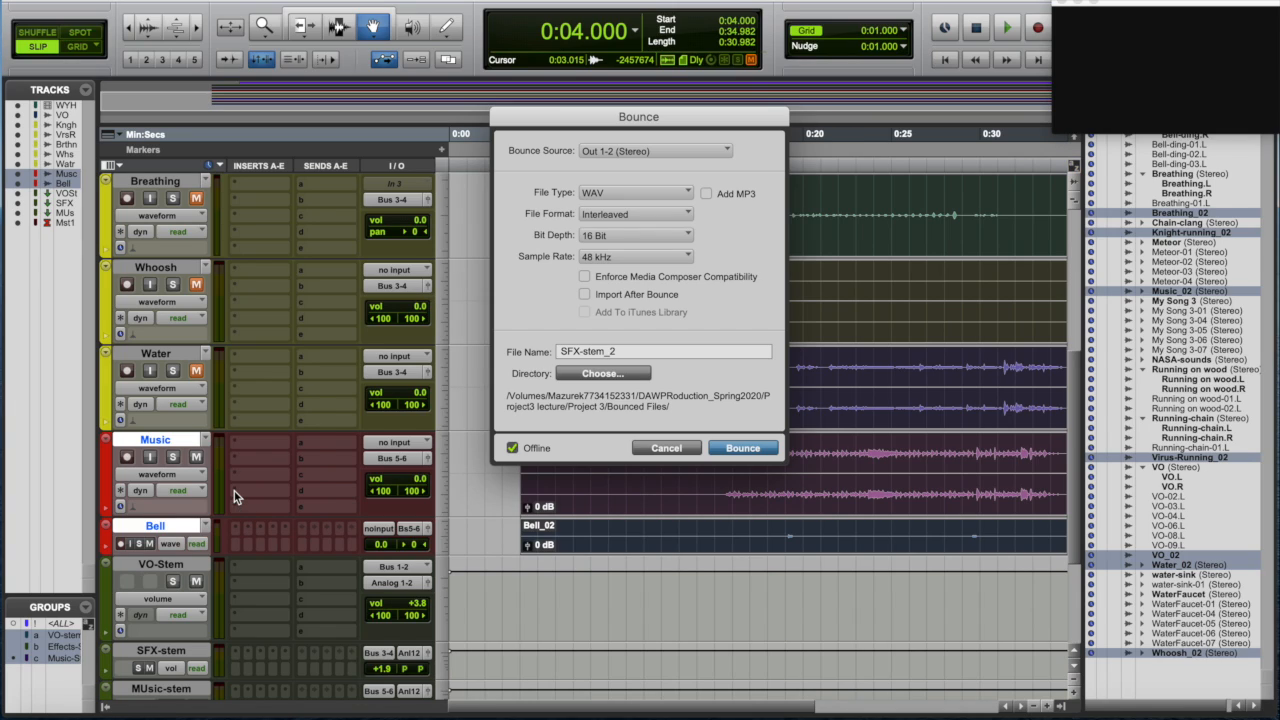
{"action": "left_click", "coordinate": [581, 352]}
{"action": "key", "text": "BackSpace"}
{"action": "key", "text": "BackSpace"}
{"action": "key", "text": "BackSpace"}
{"action": "type", "text": "Music"}
{"action": "key", "text": "Return"}
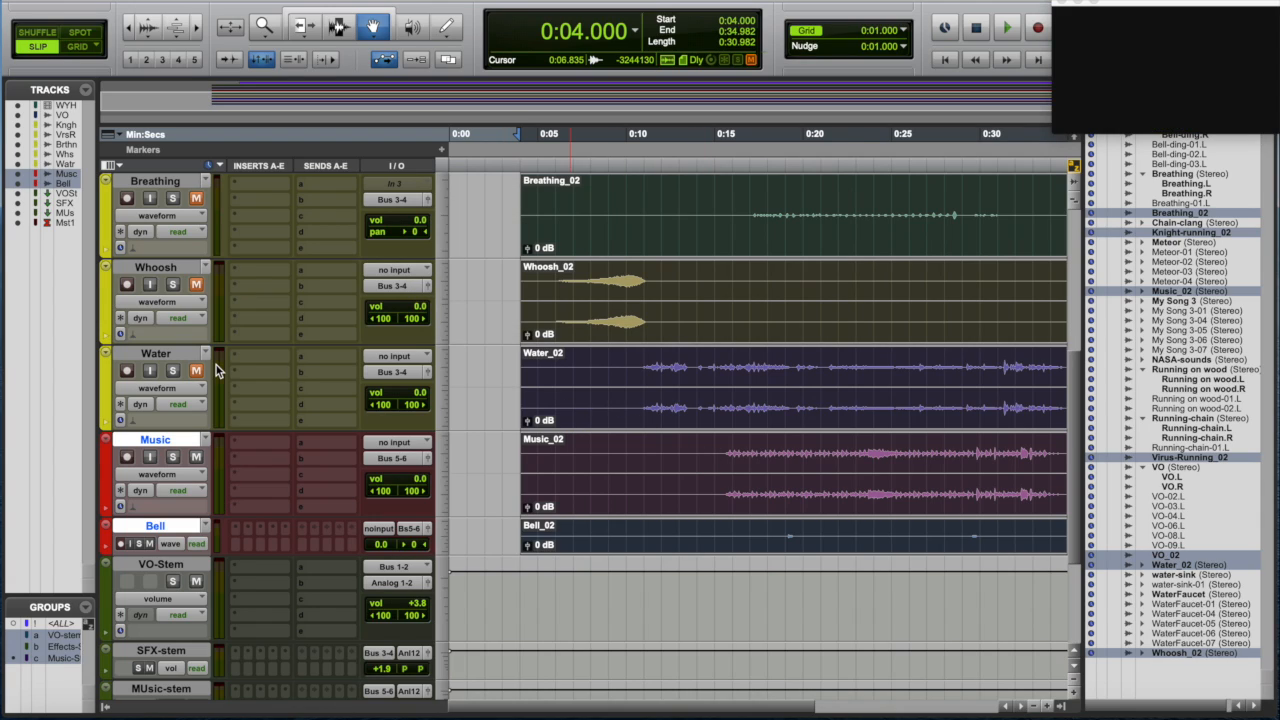
- Deactivate the VO-stem, Effects-Stem and Music-Stem groups
{"action": "left_click", "coordinate": [69, 636]}
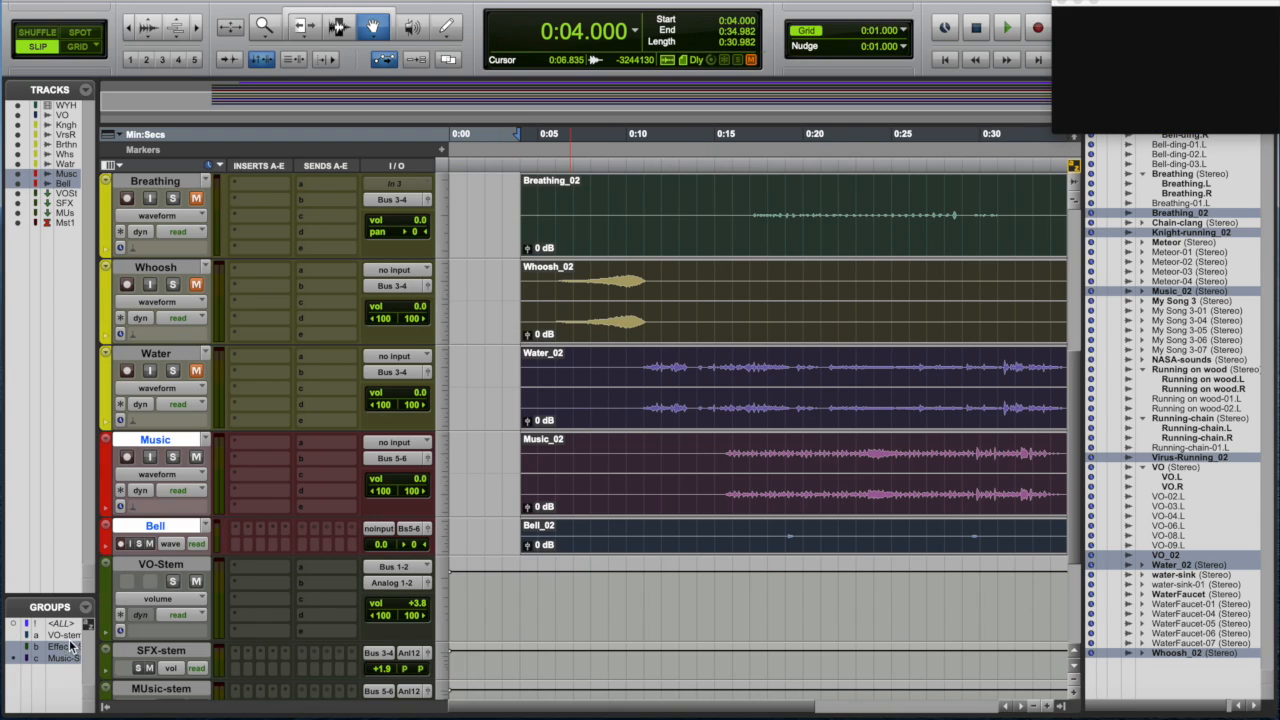
{"action": "left_click", "coordinate": [68, 648]}
{"action": "left_click", "coordinate": [68, 659]}
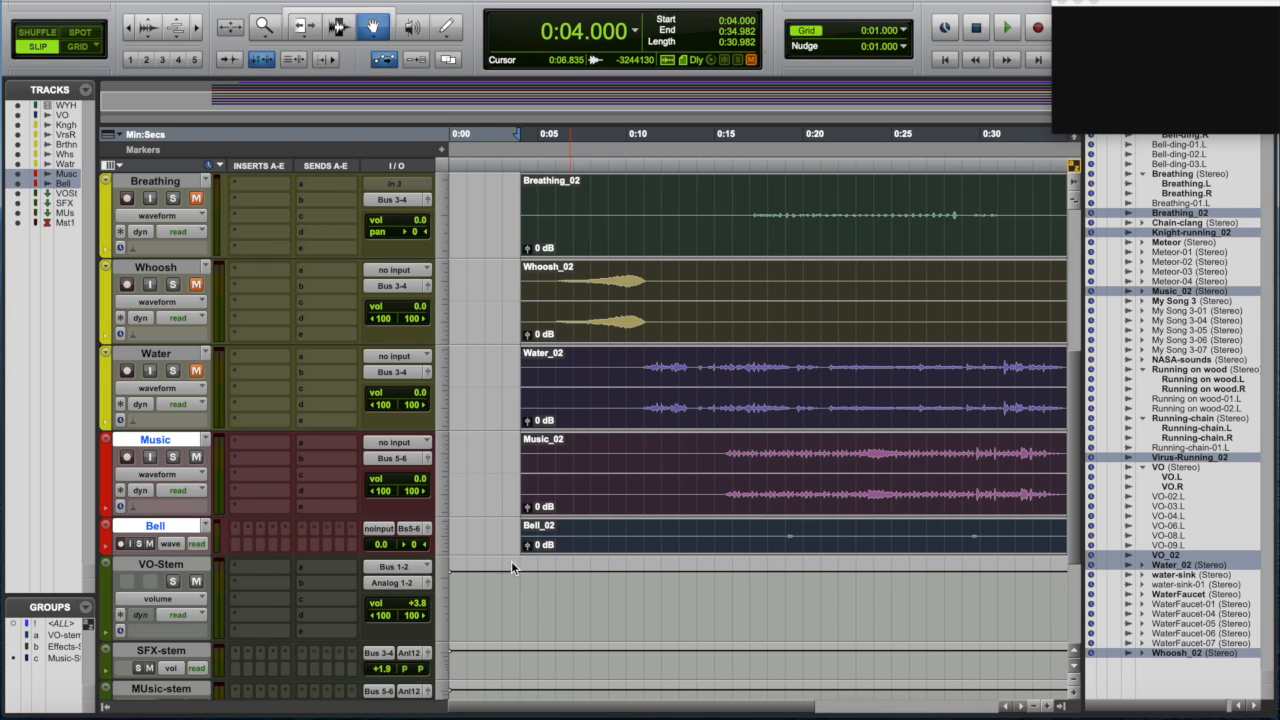
- Move the video window down over the tracks area and switch to the Zoom tool
{"action": "left_click_drag", "start_coordinate": [1218, 10], "coordinate": [720, 534]}
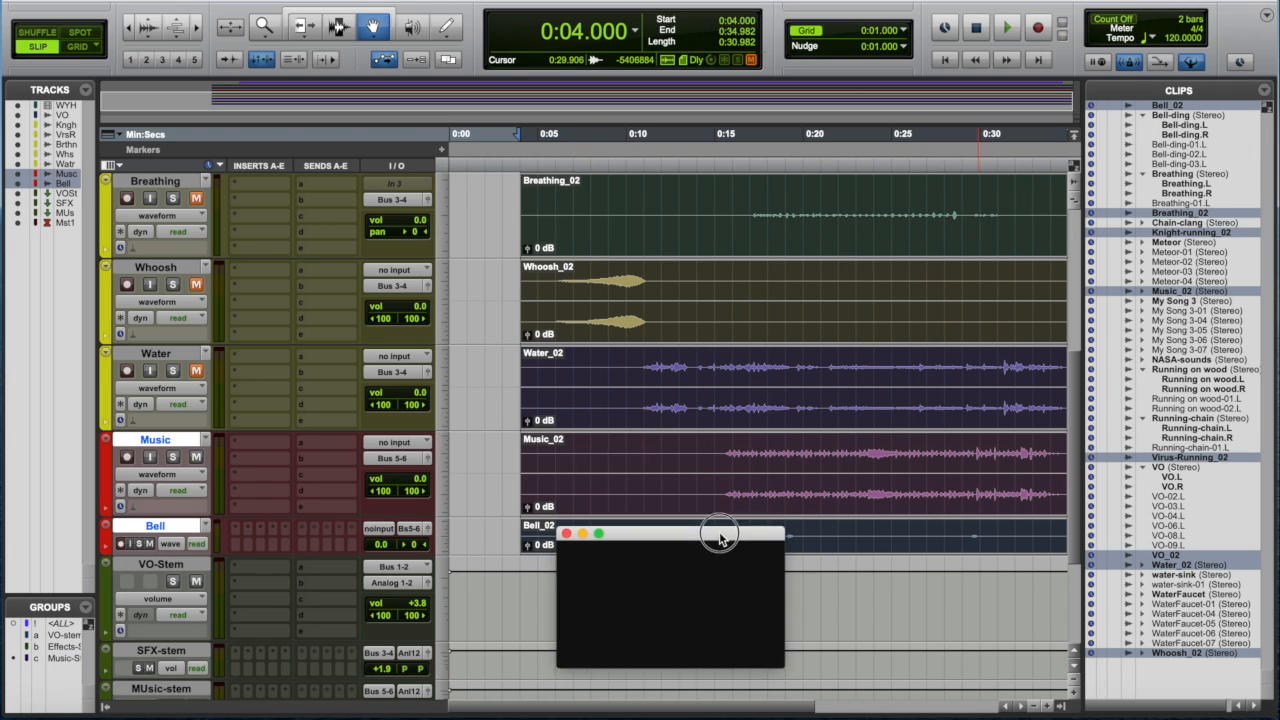
{"action": "left_click", "coordinate": [262, 28]}
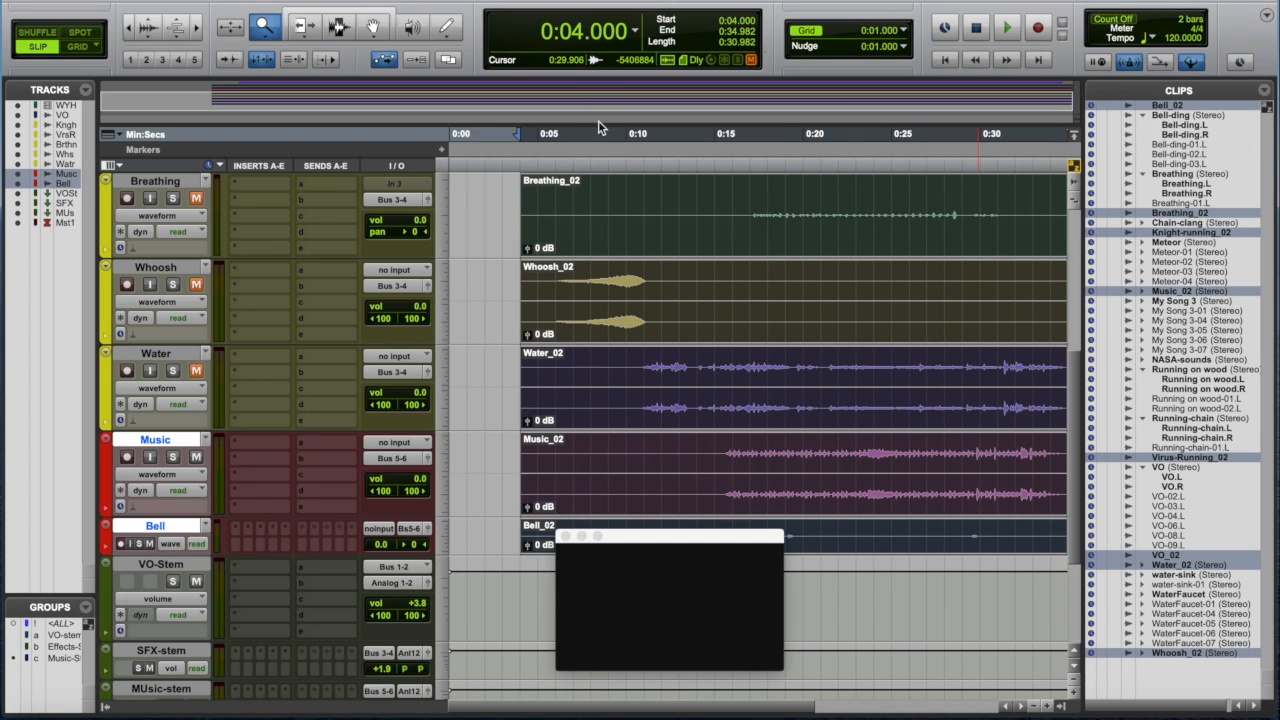
{"action": "scroll", "coordinate": [614, 272], "scroll_direction": "up", "scroll_amount": 3}
{"action": "scroll", "coordinate": [614, 272], "scroll_direction": "up", "scroll_amount": 3}
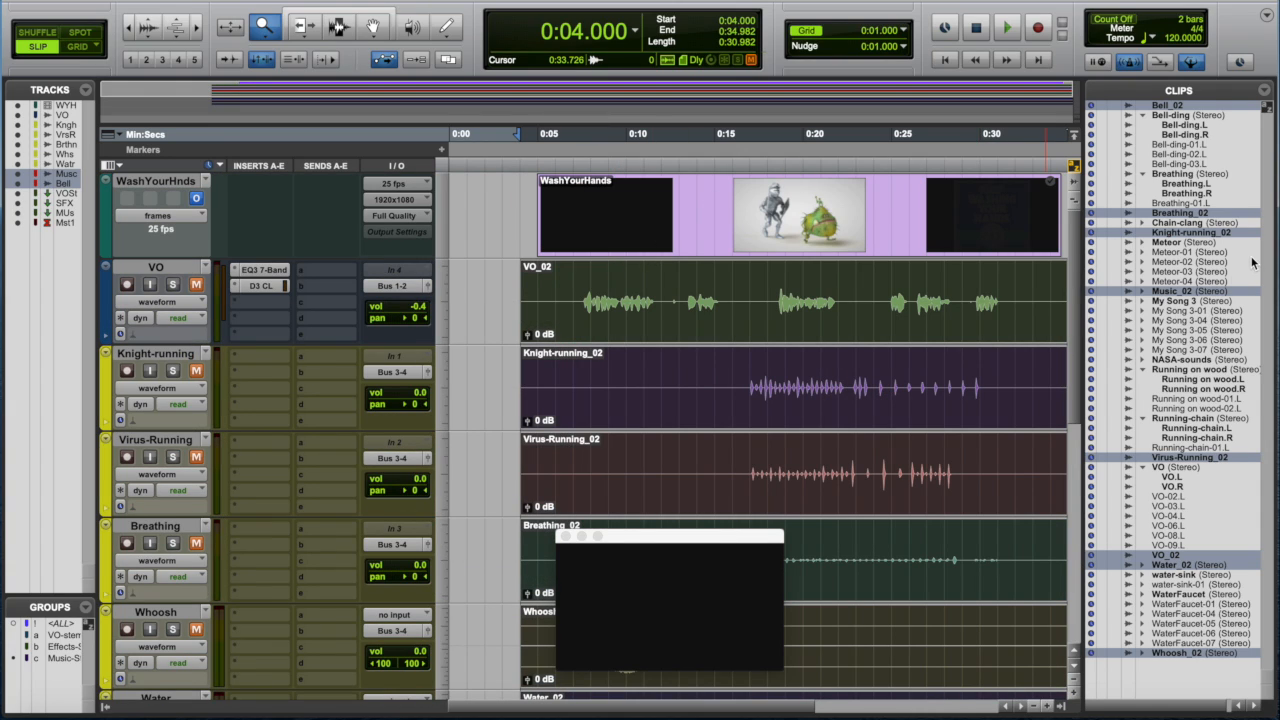
{"action": "scroll", "coordinate": [1252, 262], "scroll_direction": "right", "scroll_amount": 1}
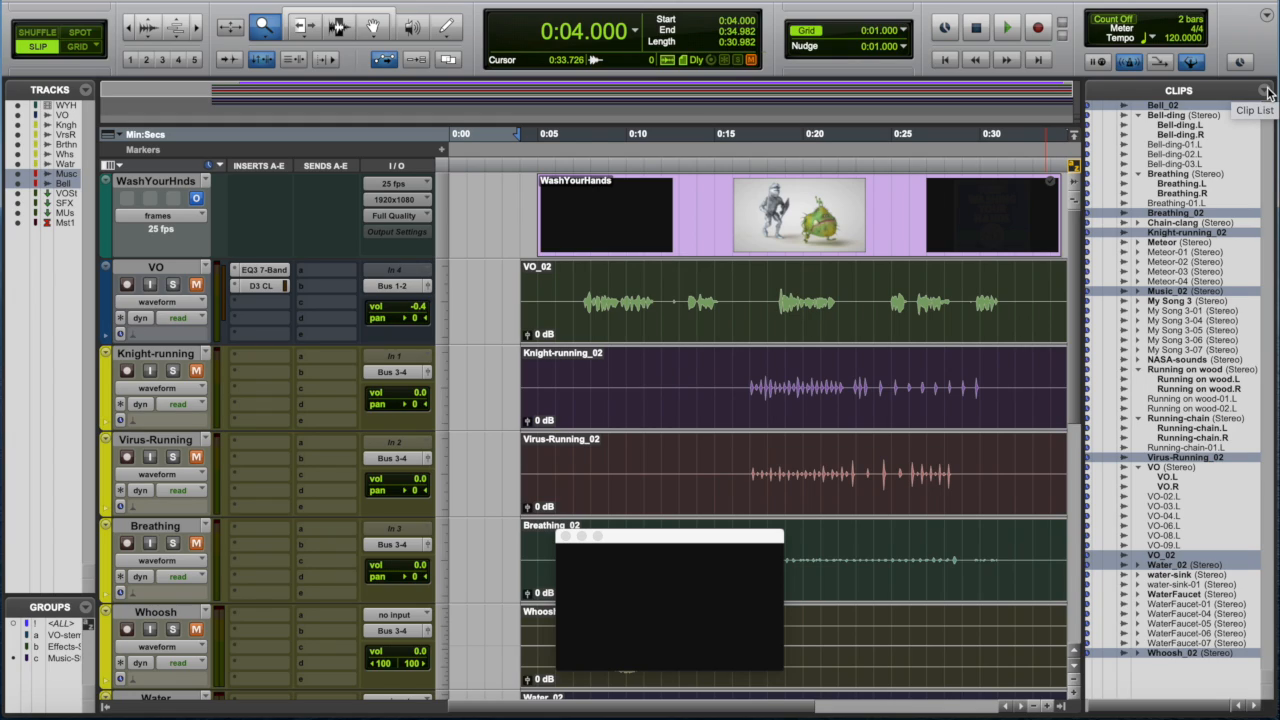
- Select all unused clips in the Clips list and remove them from the session
{"action": "left_click", "coordinate": [1266, 91]}
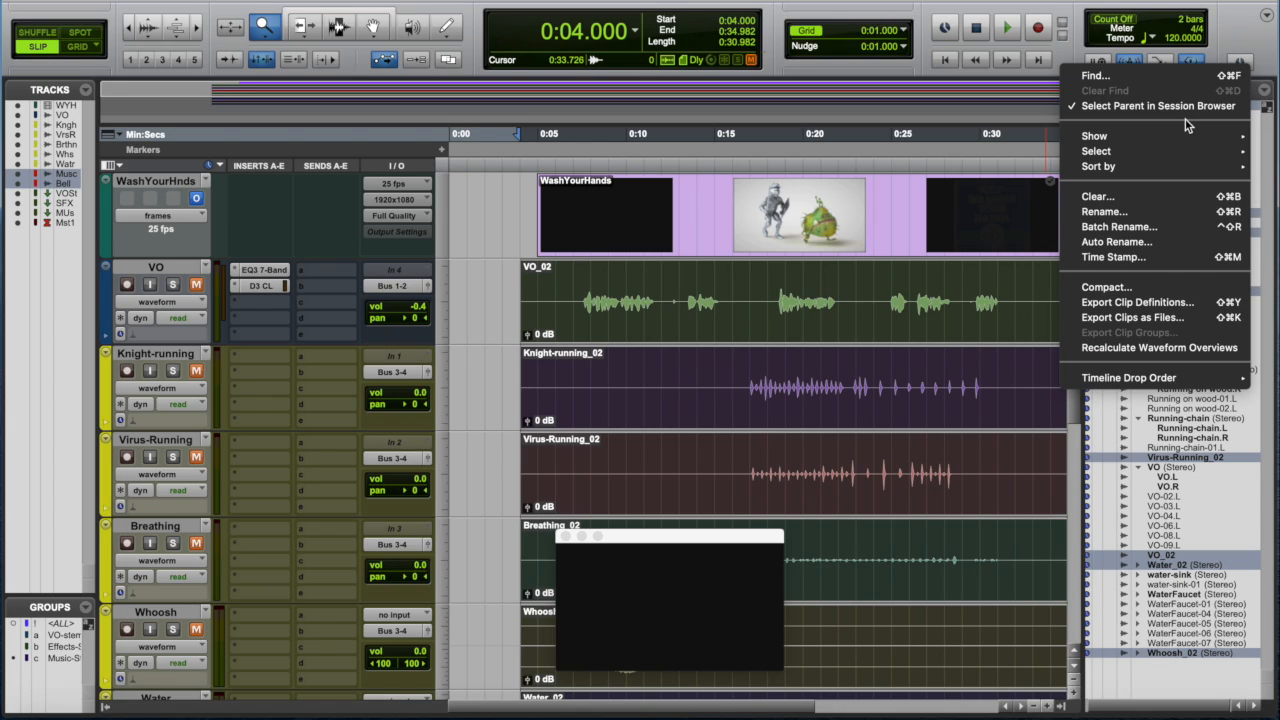
{"action": "mouse_move", "coordinate": [1183, 140]}
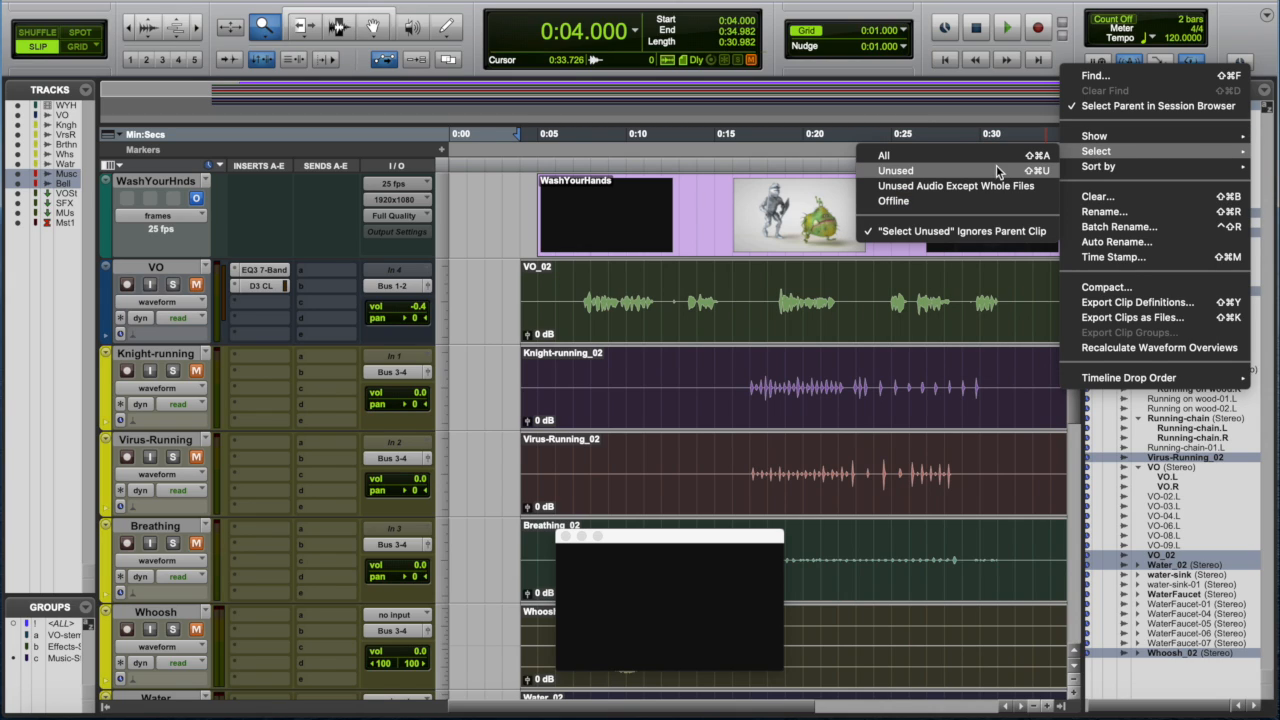
{"action": "left_click", "coordinate": [982, 170]}
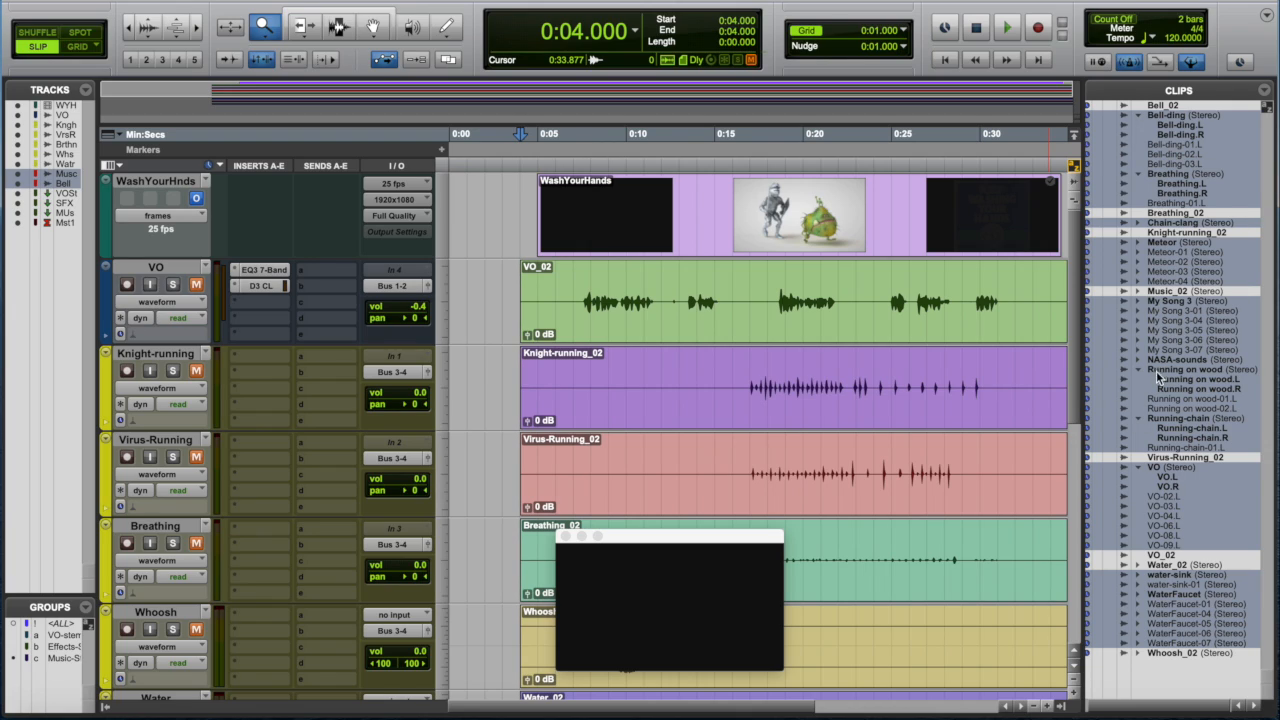
{"action": "left_click", "coordinate": [1267, 91]}
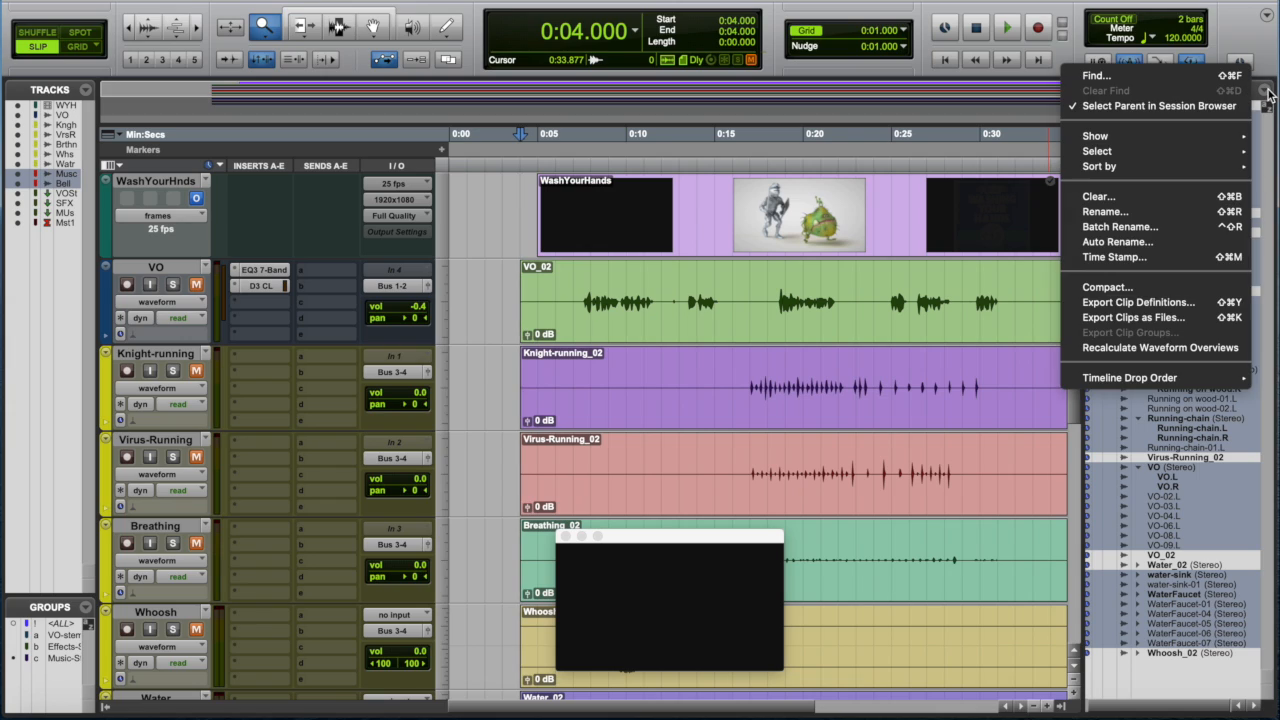
{"action": "left_click", "coordinate": [1129, 196]}
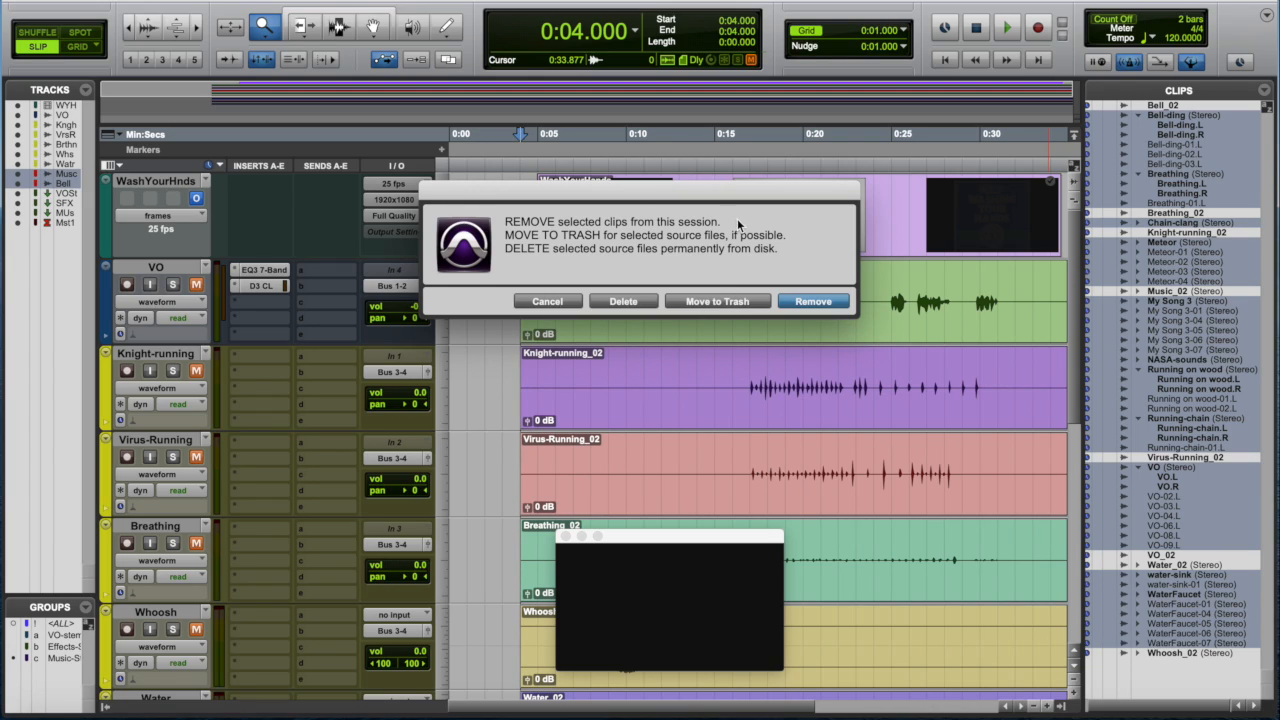
{"action": "left_click", "coordinate": [829, 304]}
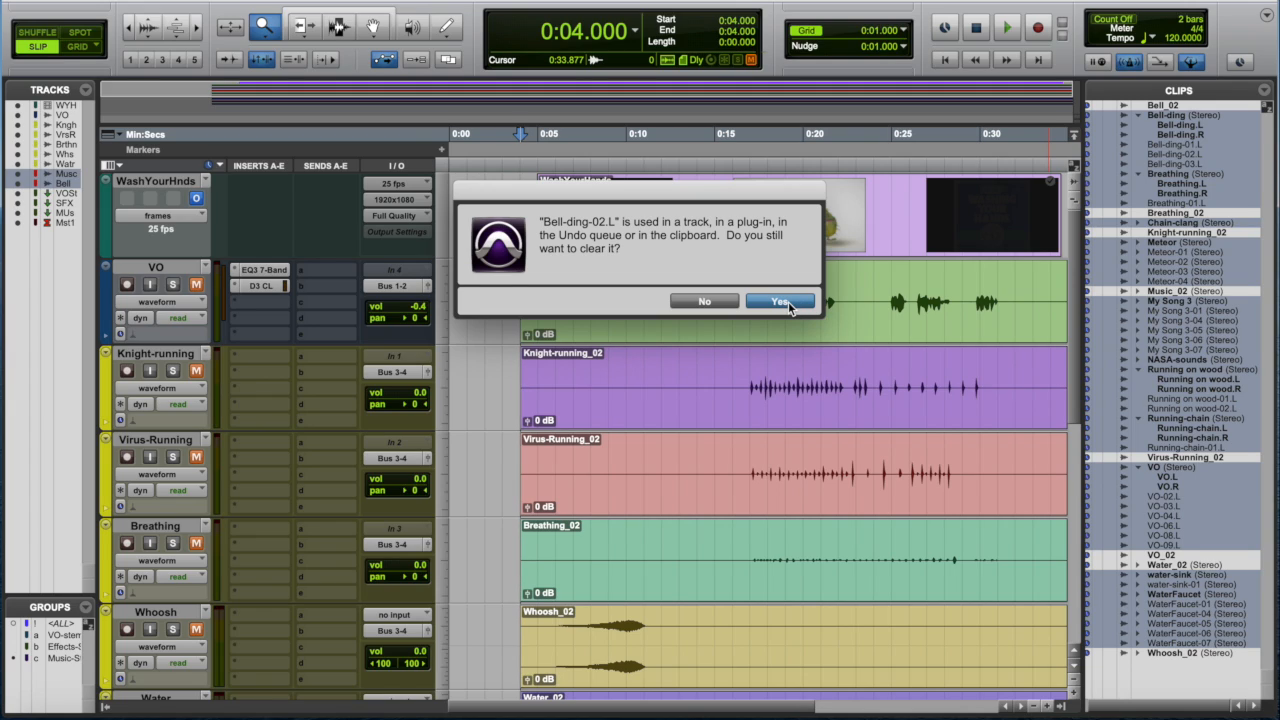
{"action": "left_click", "coordinate": [784, 302]}
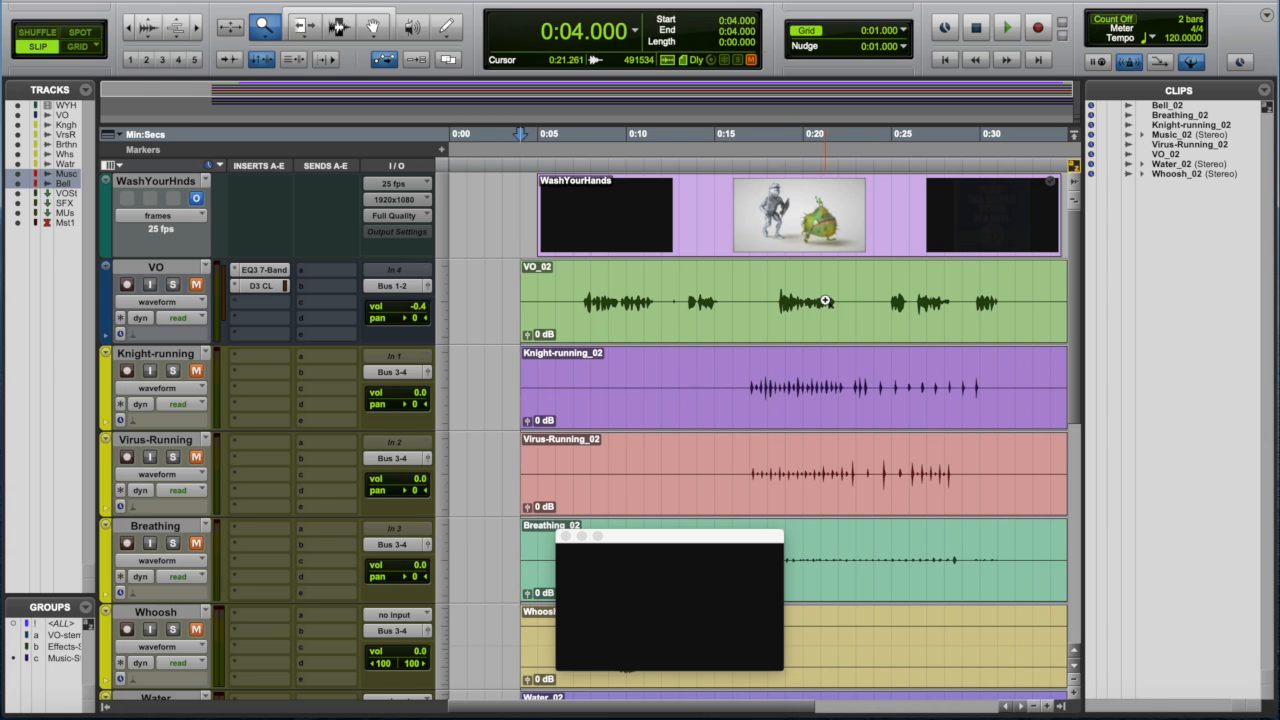
- Select all clips in the Clips list and compact them with 1000 ms padding
{"action": "scroll", "coordinate": [825, 300], "scroll_direction": "down", "scroll_amount": 10}
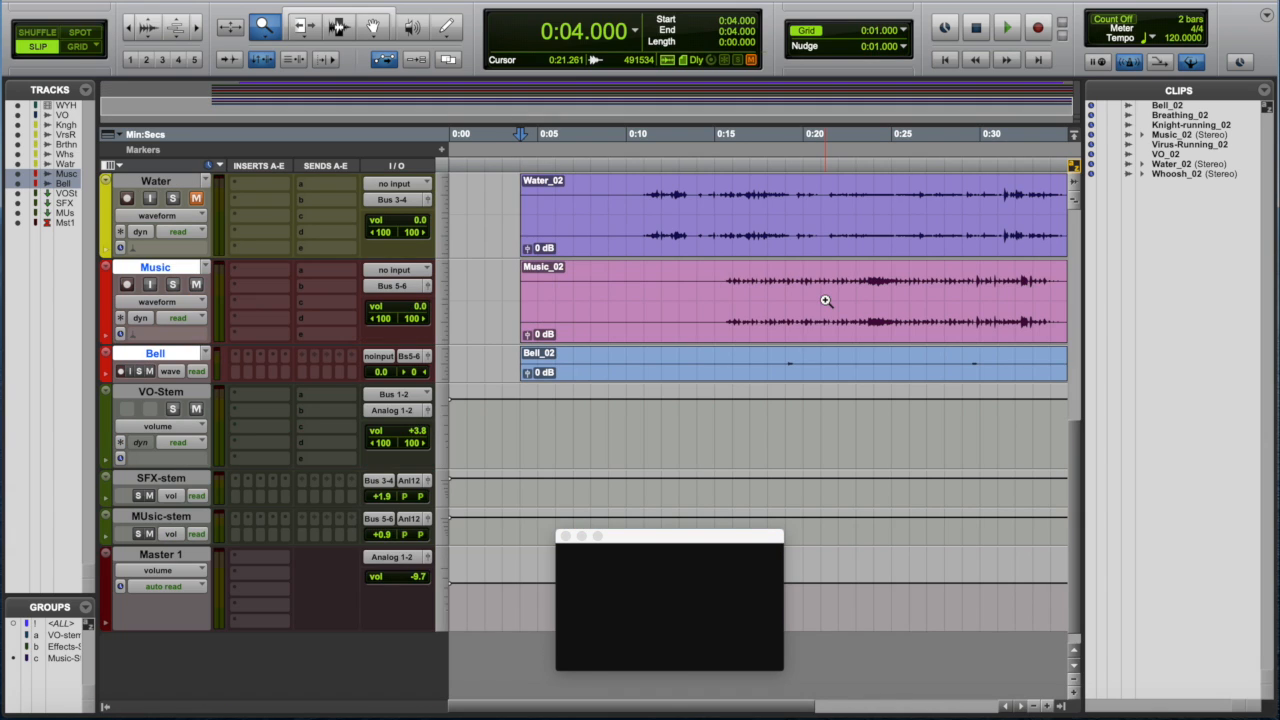
{"action": "scroll", "coordinate": [825, 300], "scroll_direction": "up", "scroll_amount": 10}
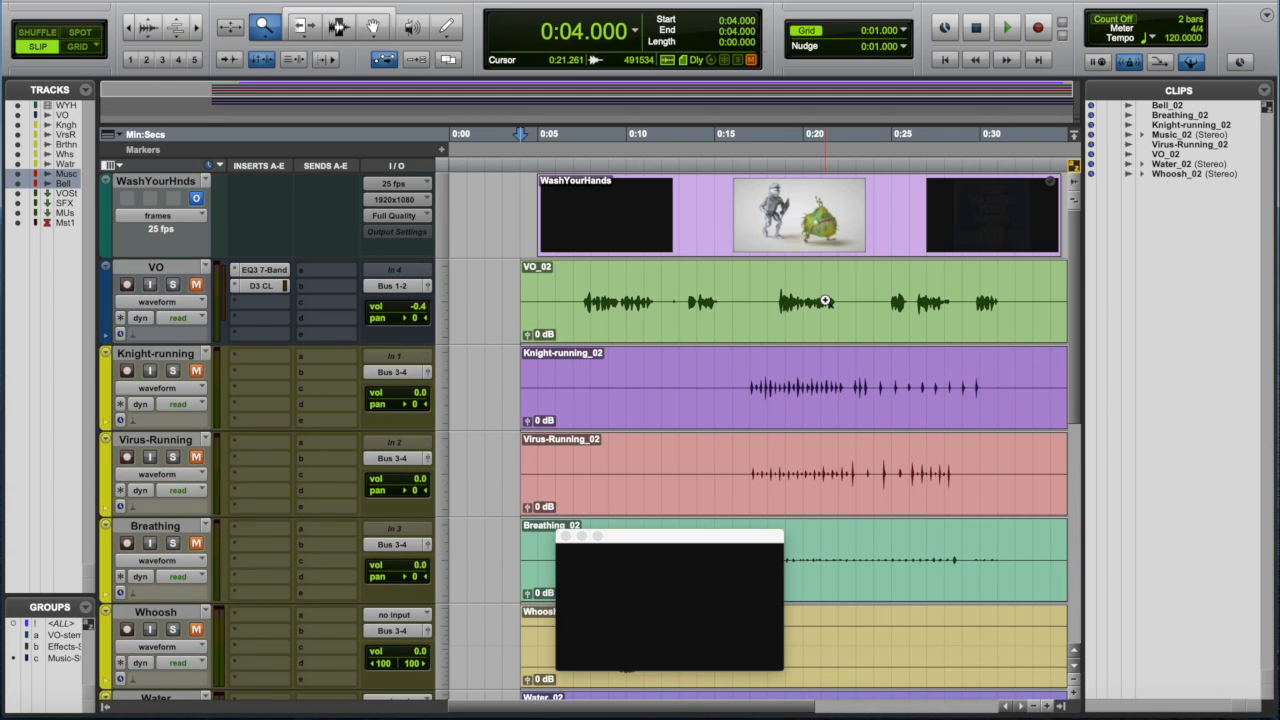
{"action": "left_click", "coordinate": [1265, 91]}
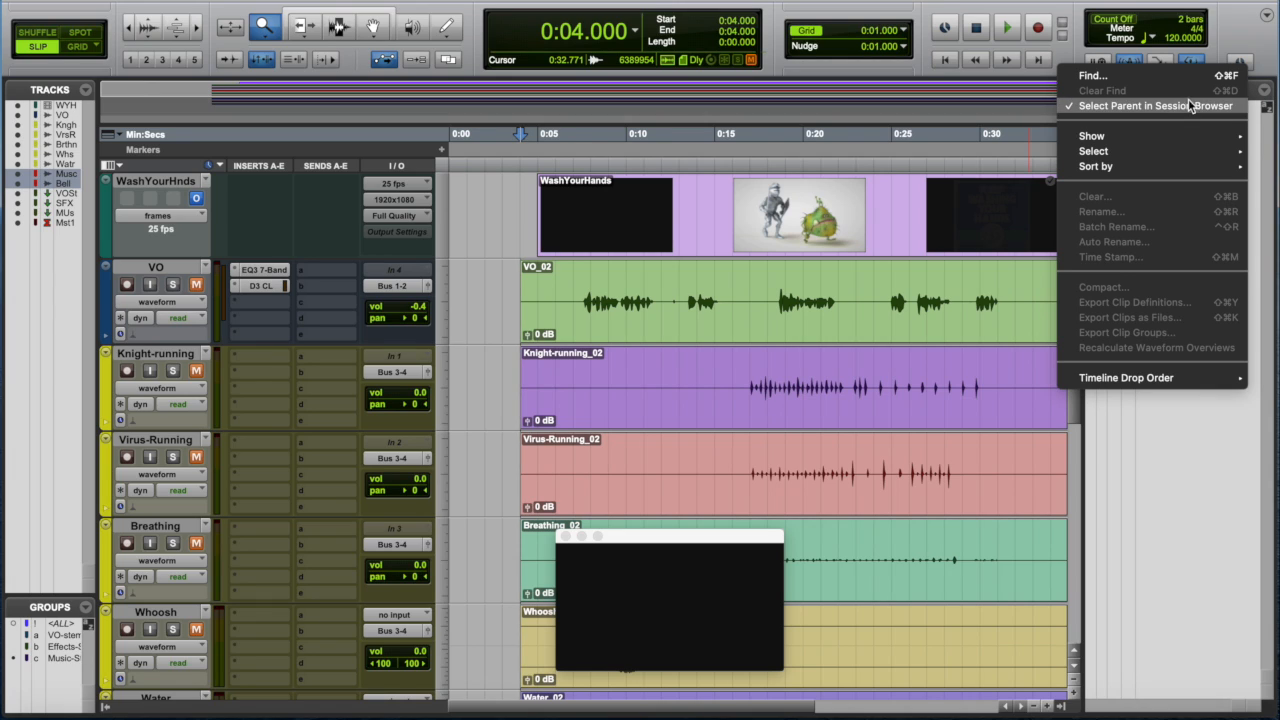
{"action": "mouse_move", "coordinate": [1170, 150]}
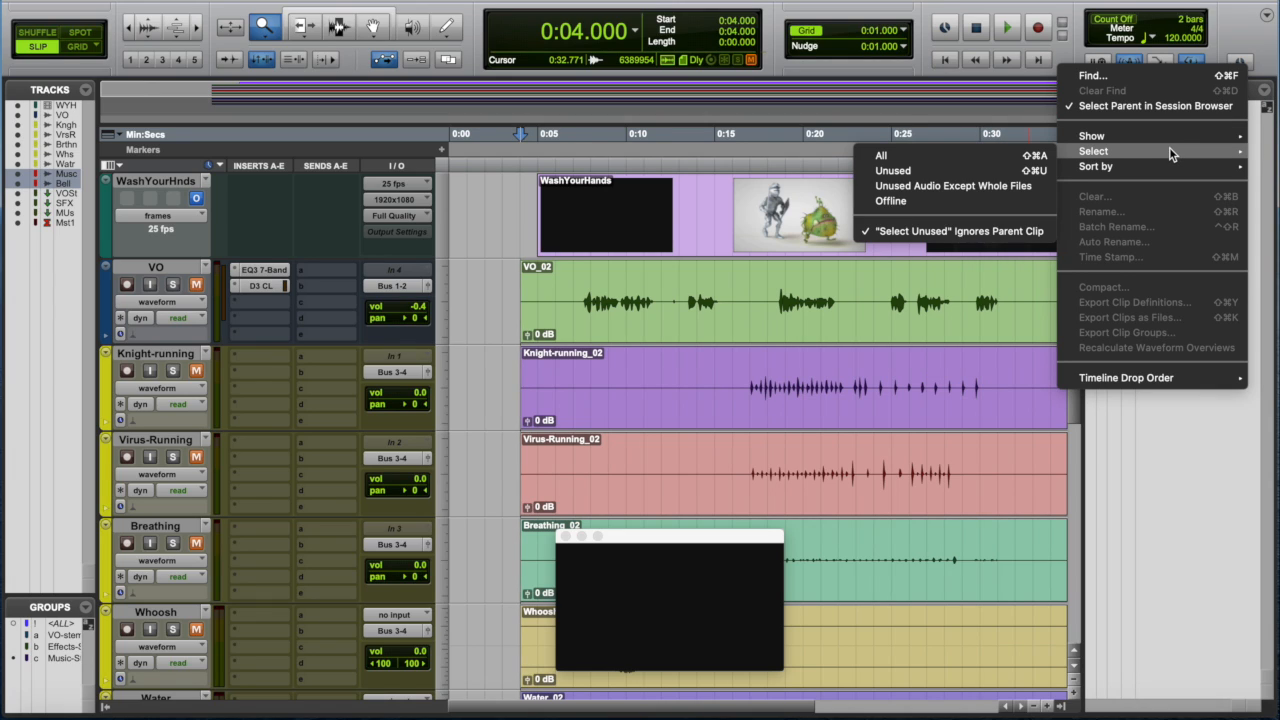
{"action": "left_click", "coordinate": [1019, 155]}
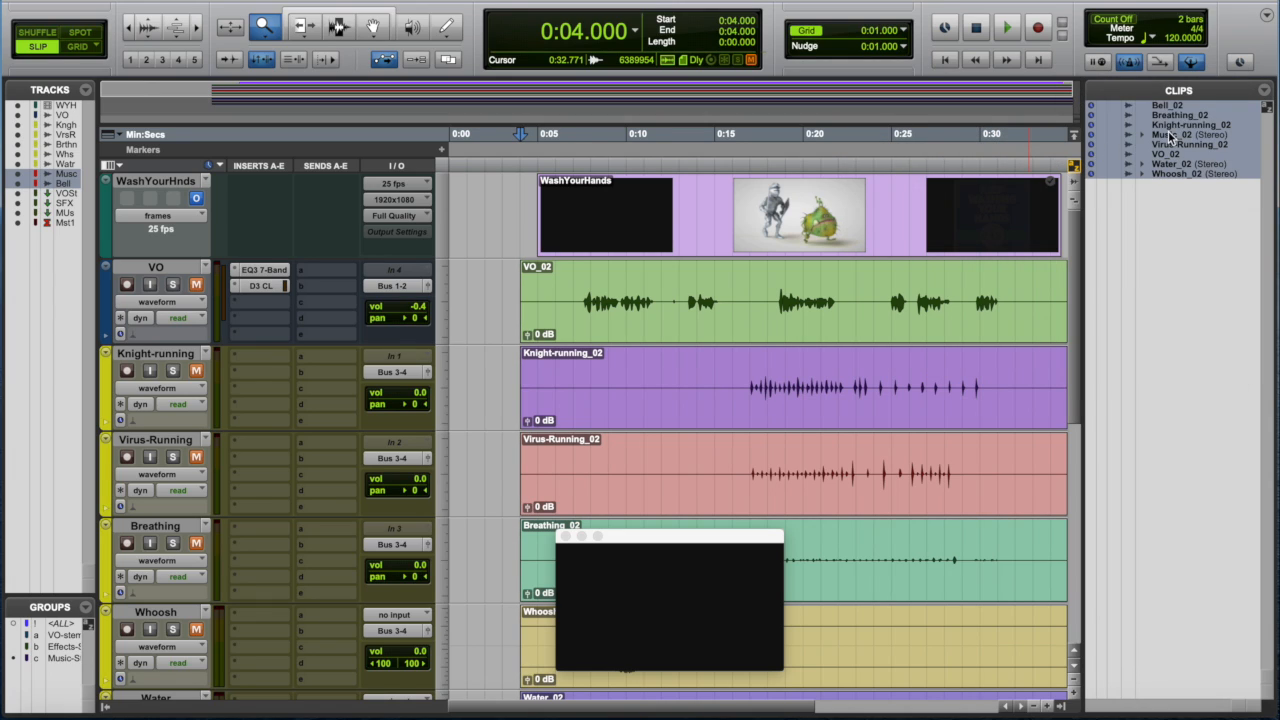
{"action": "left_click", "coordinate": [1259, 96]}
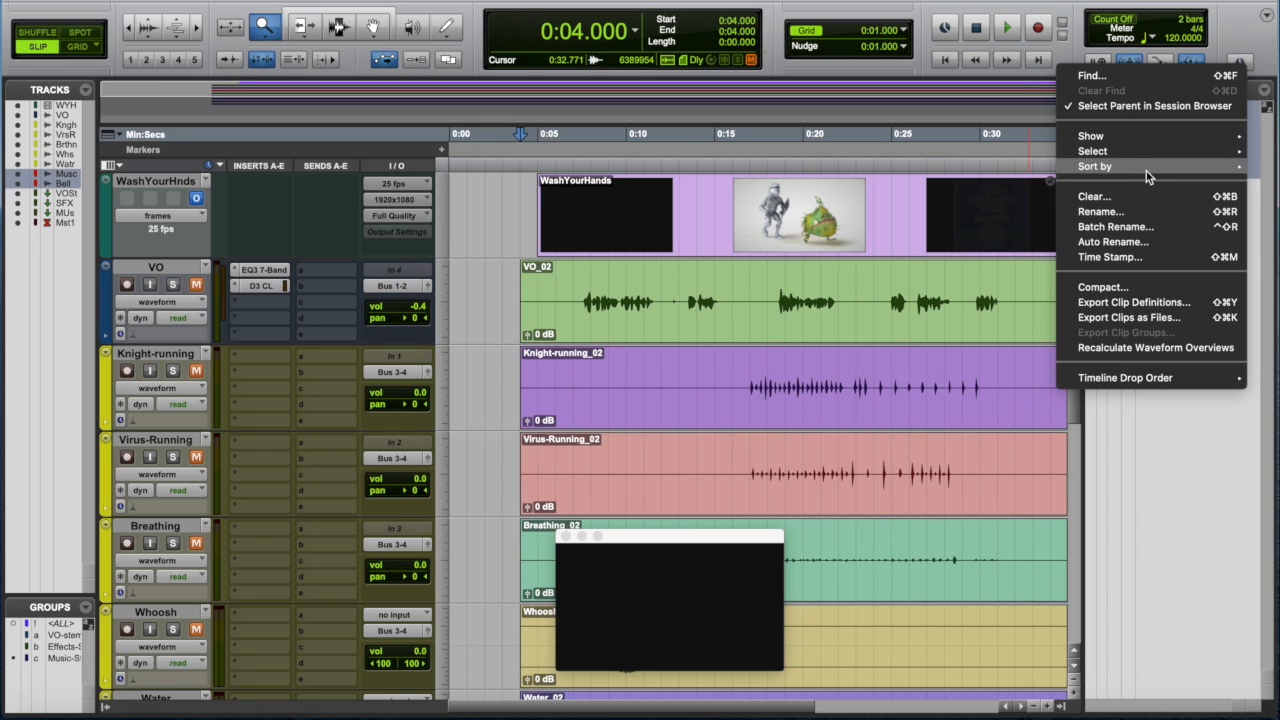
{"action": "left_click", "coordinate": [1149, 283]}
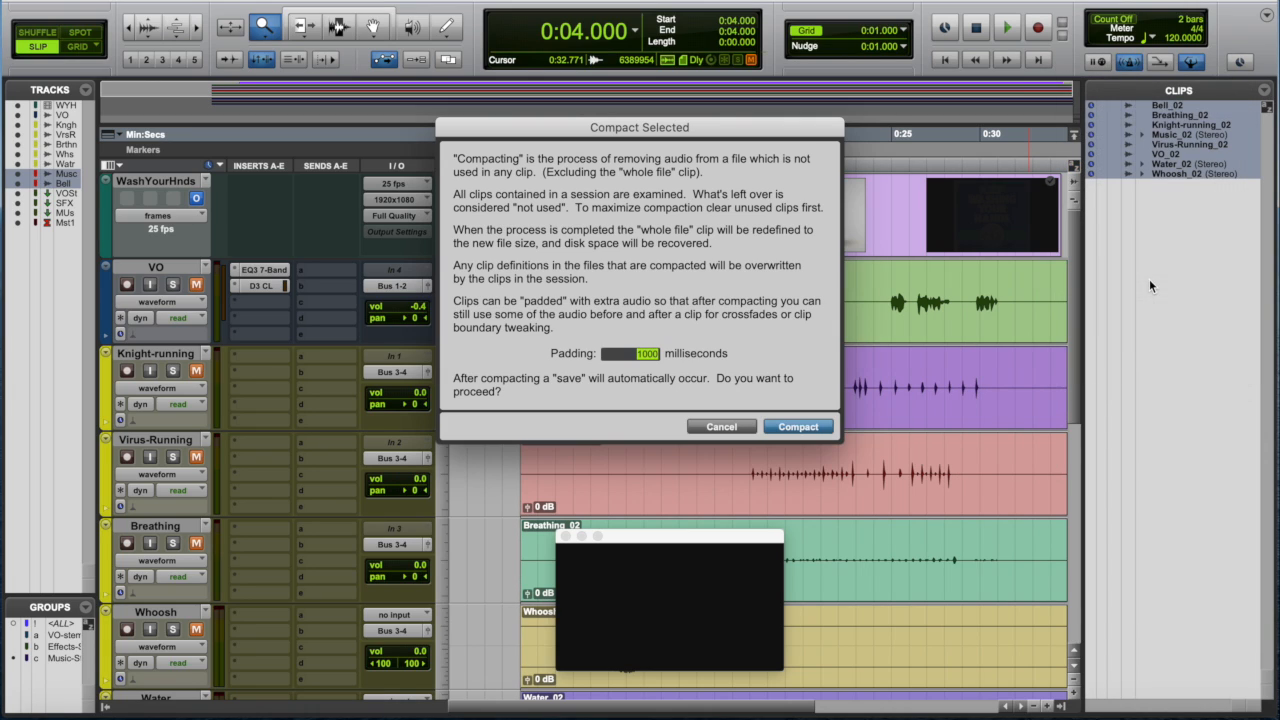
{"action": "left_click", "coordinate": [830, 427]}
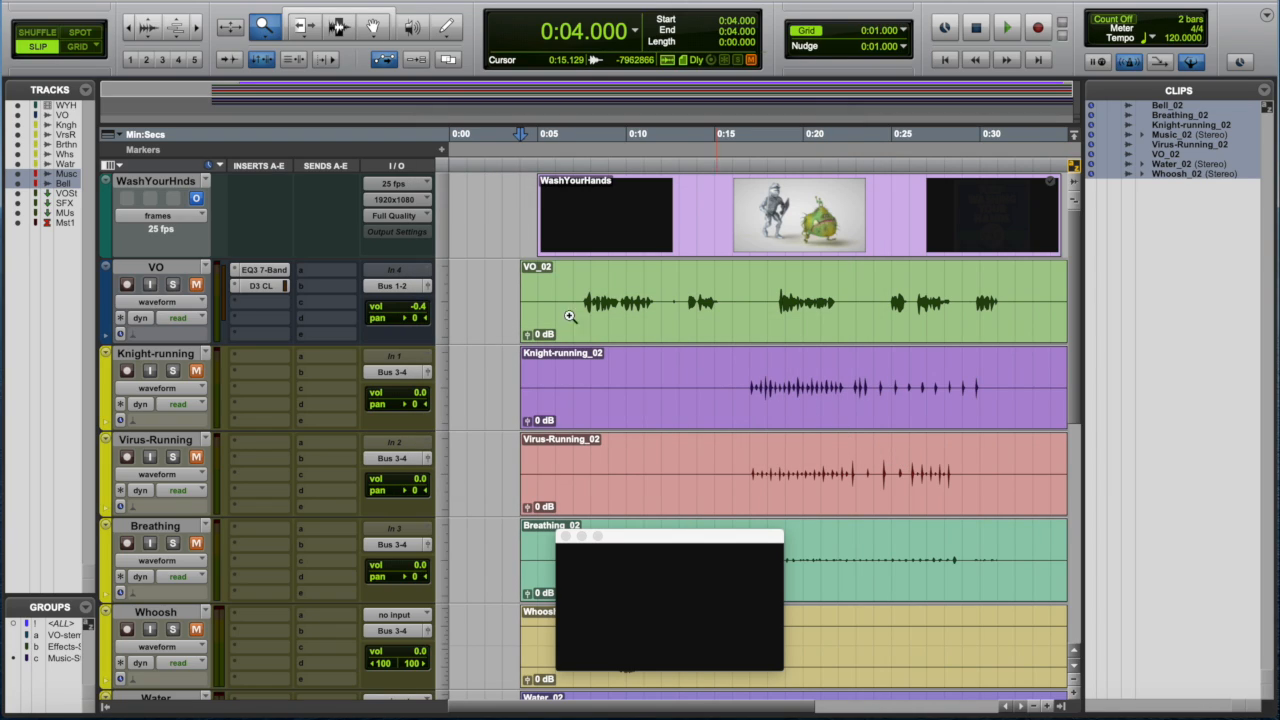
{"action": "left_click", "coordinate": [196, 285]}
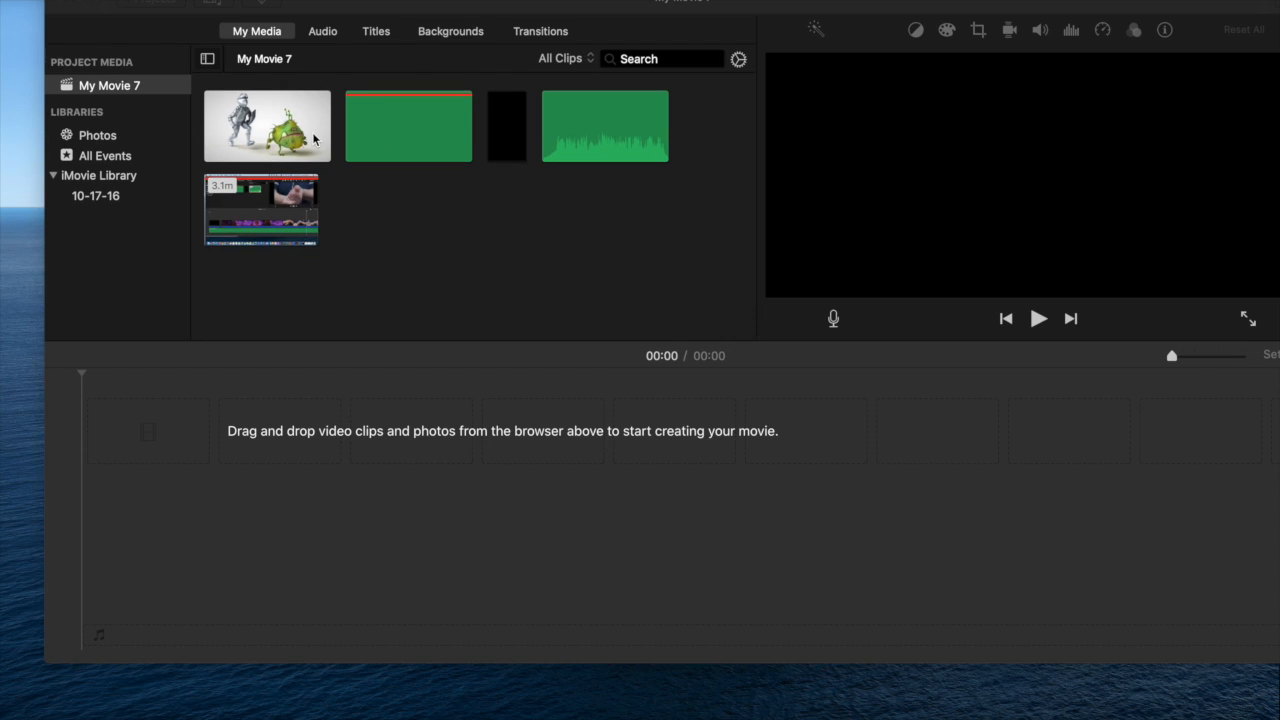
- Switch to iMovie and place the black clip trimmed to about 1 s, the animation video, and the mix audio beneath them in the timeline
{"action": "left_click_drag", "start_coordinate": [507, 138], "coordinate": [95, 450]}
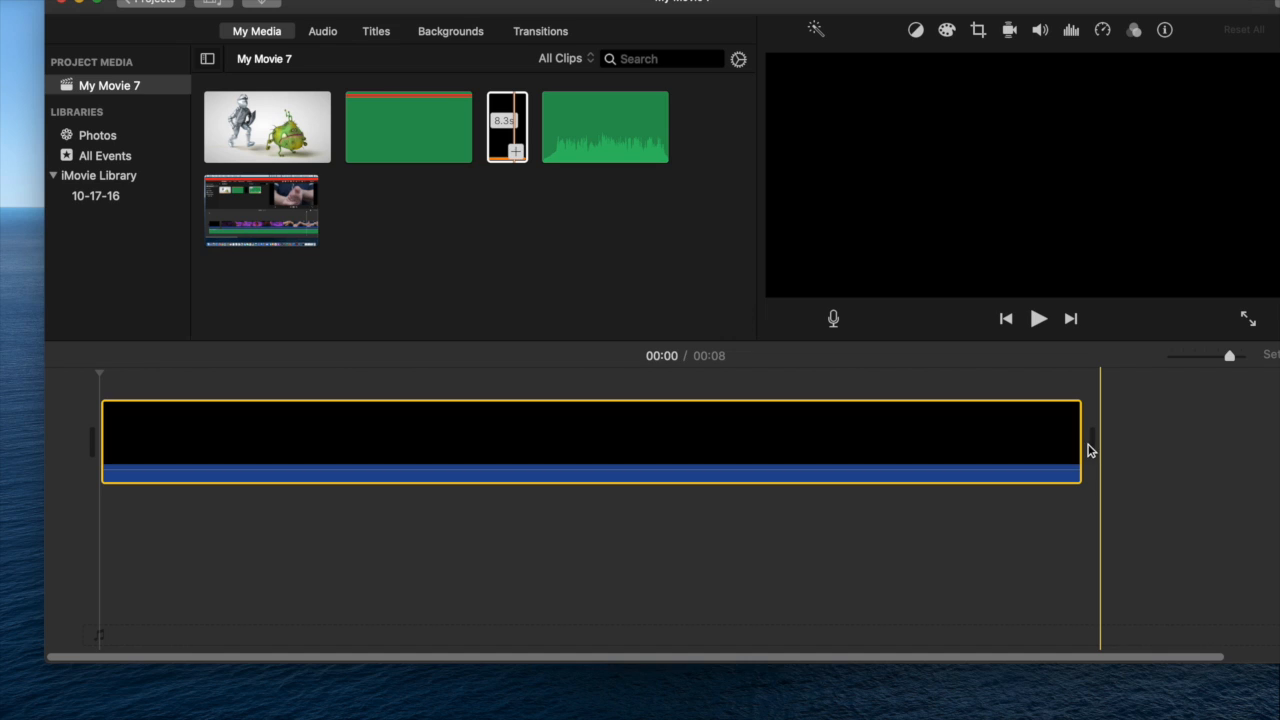
{"action": "left_click_drag", "start_coordinate": [1077, 446], "coordinate": [197, 425]}
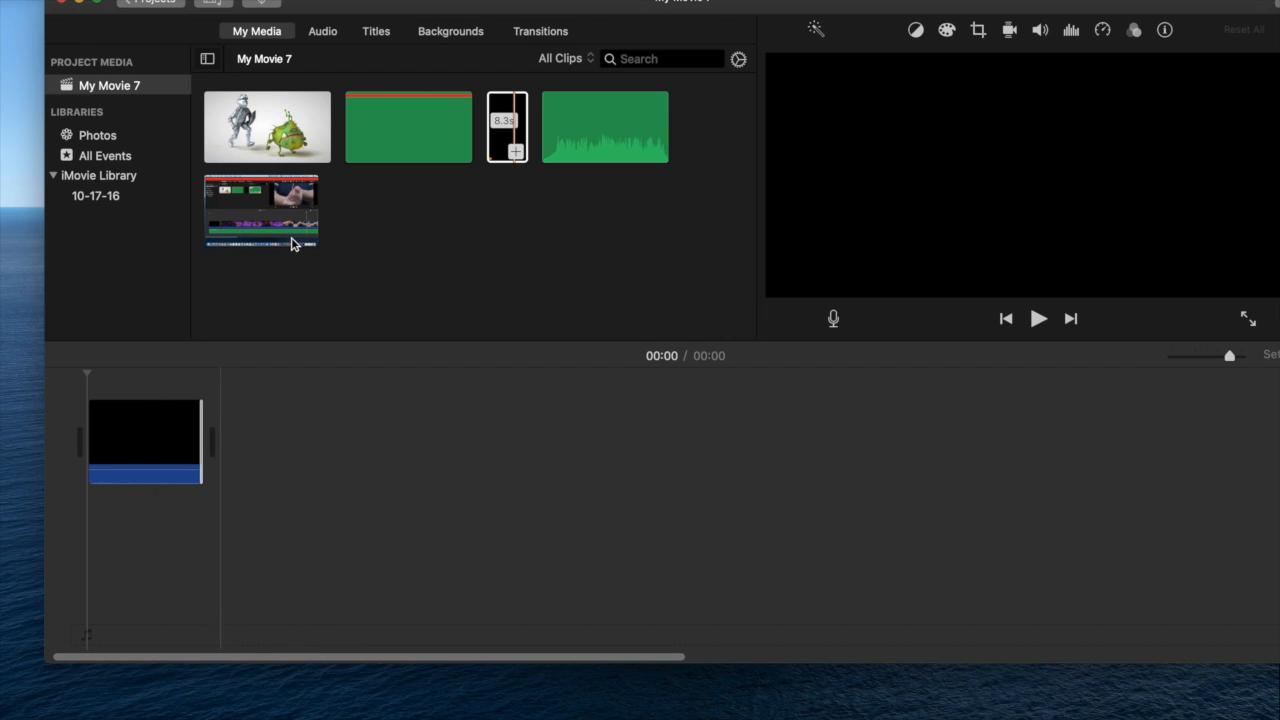
{"action": "left_click_drag", "start_coordinate": [280, 140], "coordinate": [240, 446]}
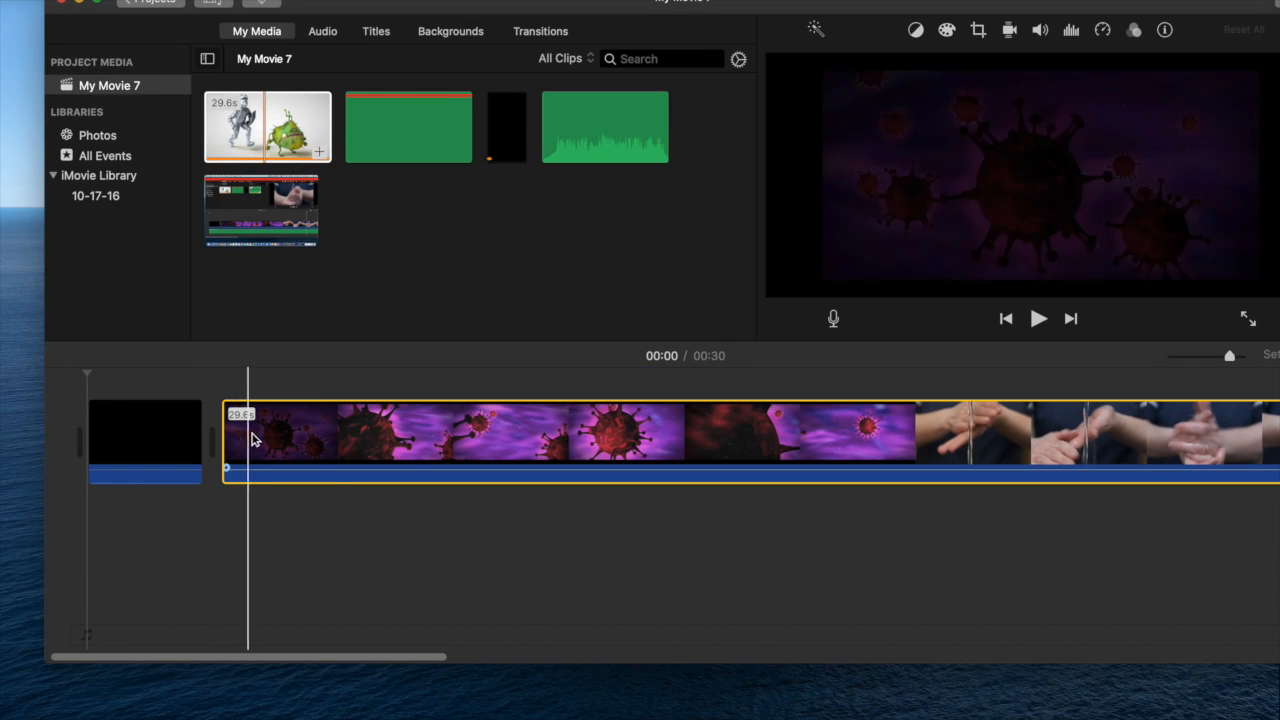
{"action": "mouse_move", "coordinate": [608, 127]}
{"action": "left_mouse_down"}
{"action": "mouse_move", "coordinate": [277, 611]}
{"action": "mouse_move", "coordinate": [63, 538]}
{"action": "left_mouse_up"}
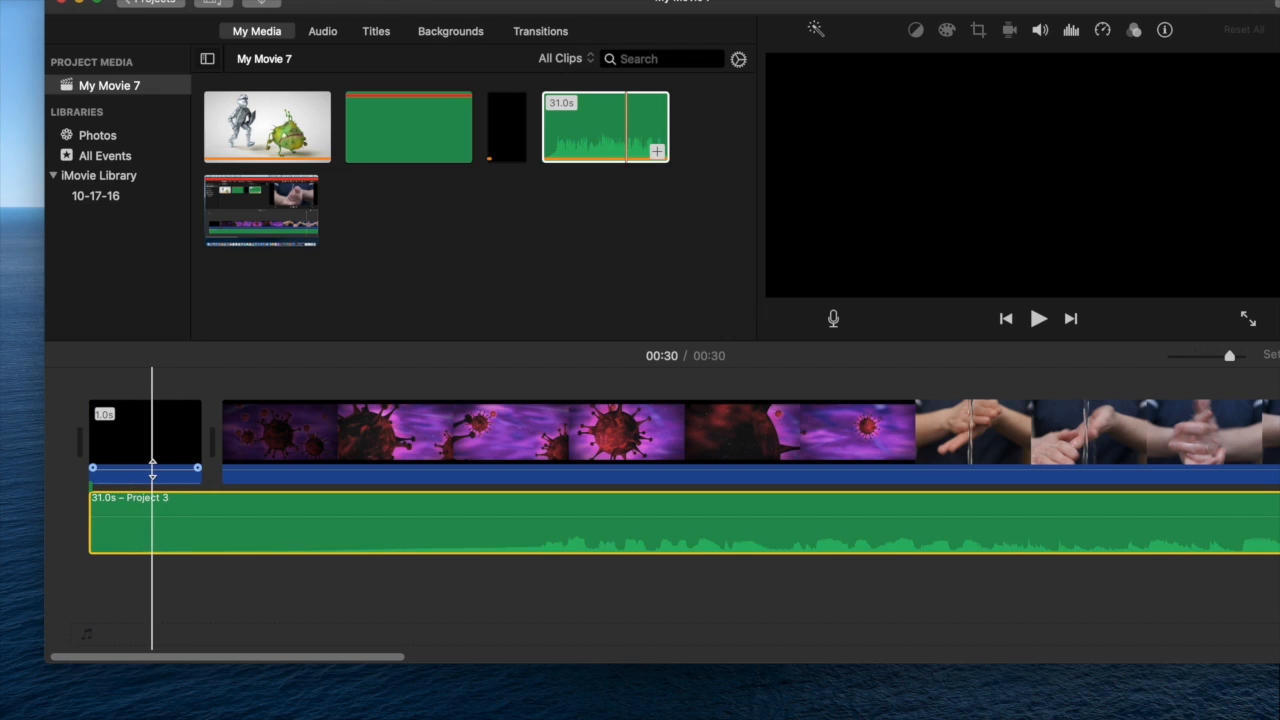
- Lower the audio of both video clips in the timeline to 0%
{"action": "left_click_drag", "start_coordinate": [152, 468], "coordinate": [151, 491]}
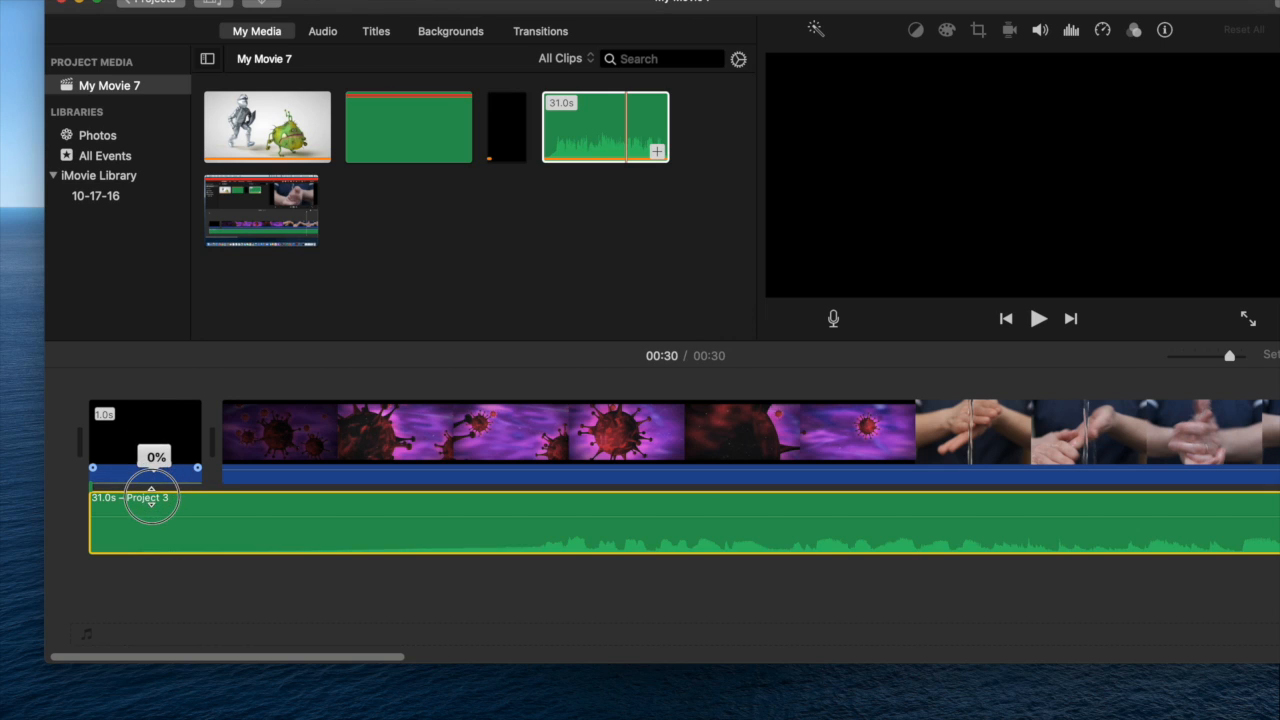
{"action": "left_click_drag", "start_coordinate": [336, 470], "coordinate": [343, 500]}
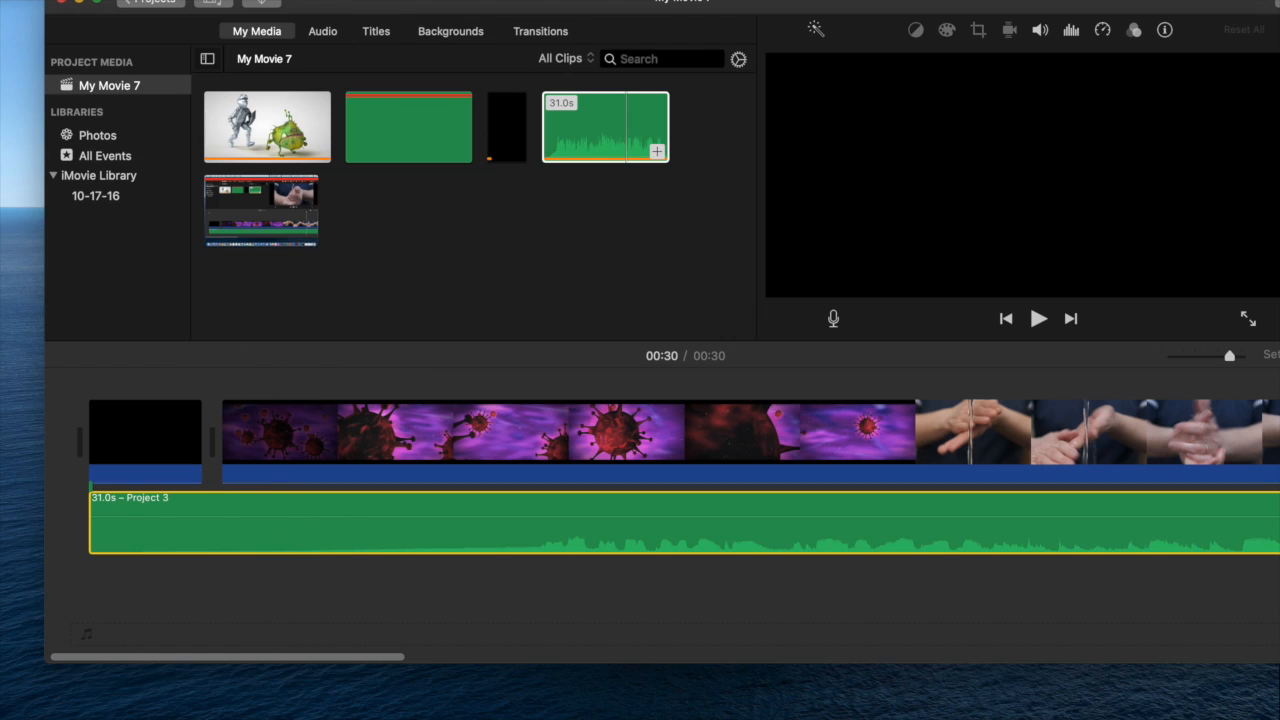
- Share the movie to a file and name it MM03_MM_Project3
{"action": "left_click", "coordinate": [112, 0]}
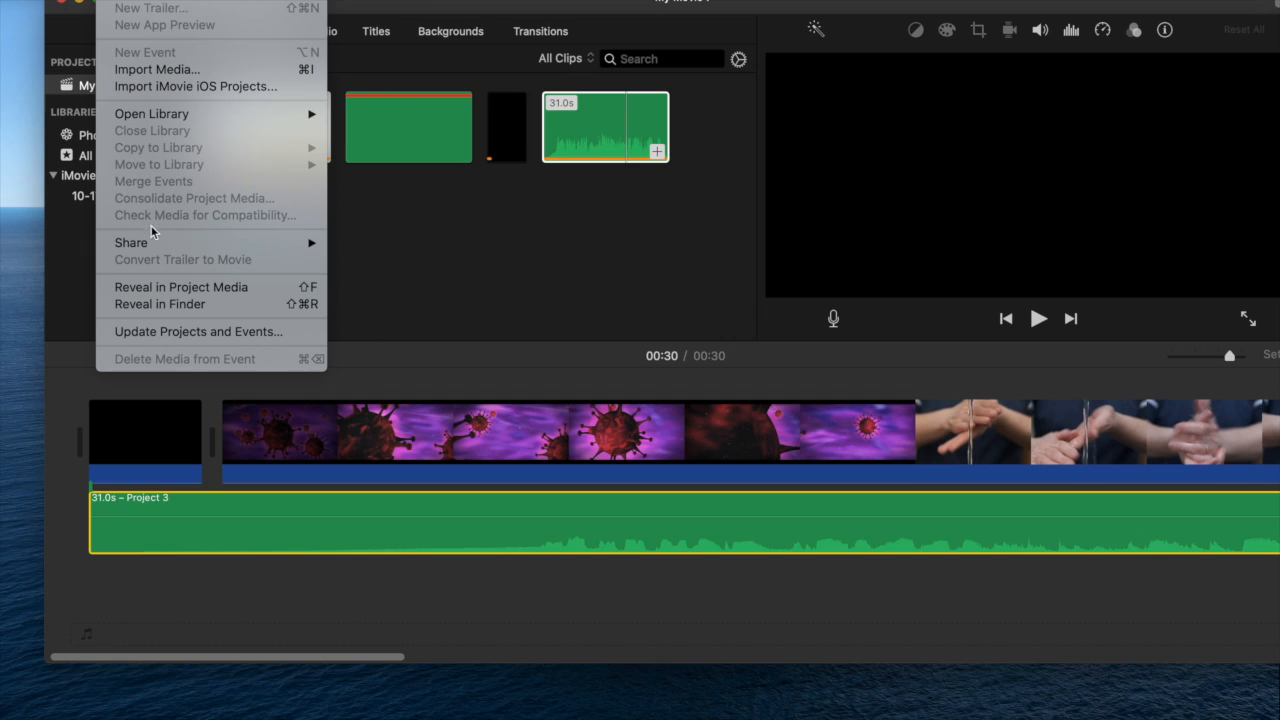
{"action": "mouse_move", "coordinate": [163, 246]}
{"action": "left_click", "coordinate": [400, 331]}
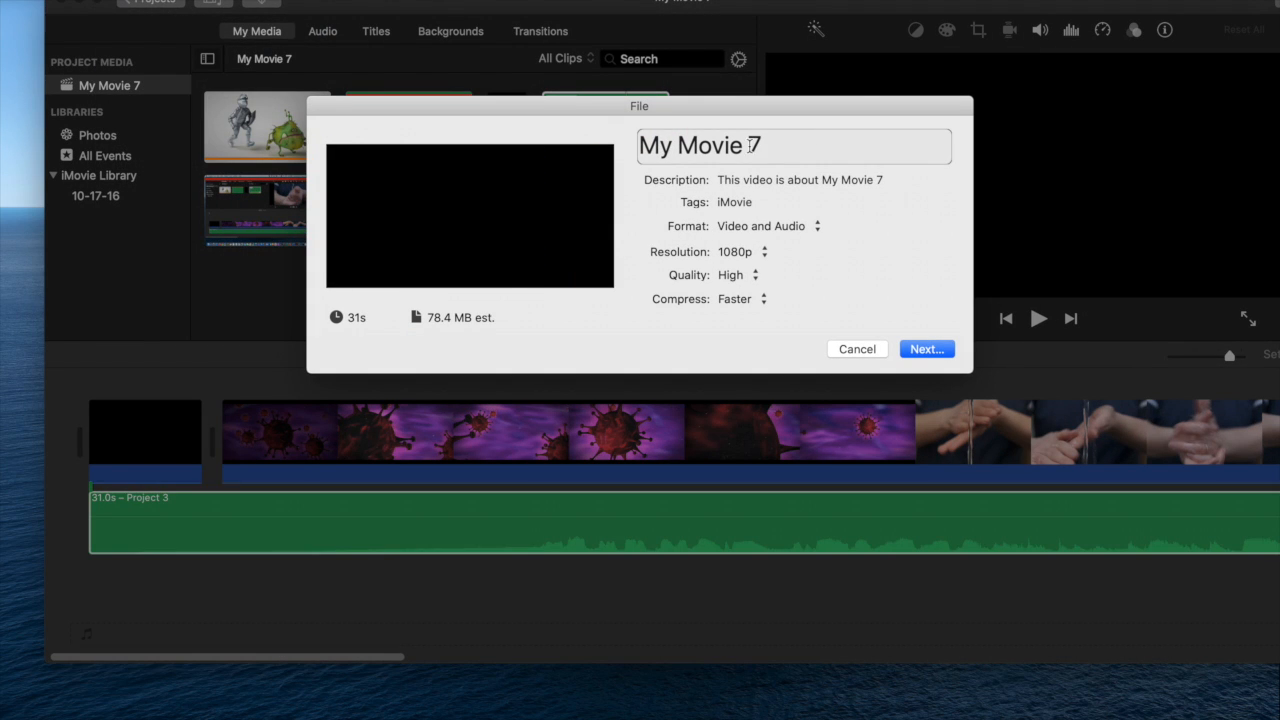
{"action": "left_click_drag", "start_coordinate": [786, 143], "coordinate": [588, 140]}
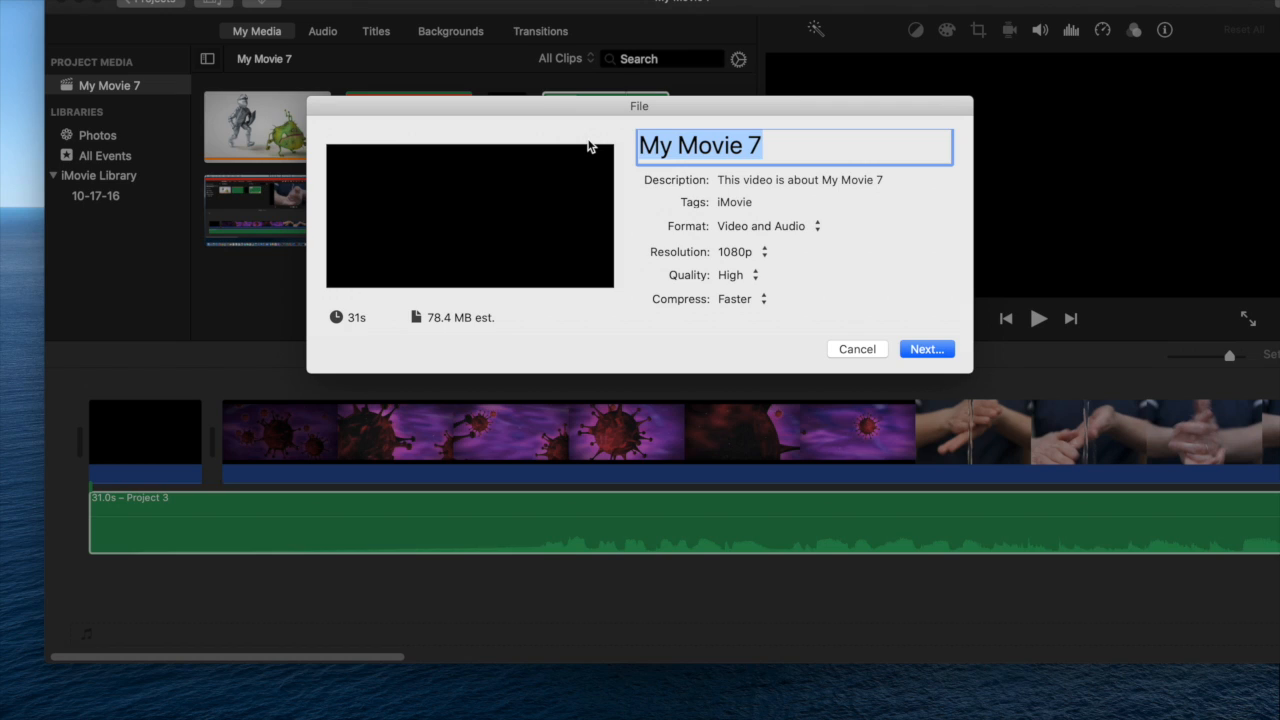
{"action": "type", "text": "MM0"}
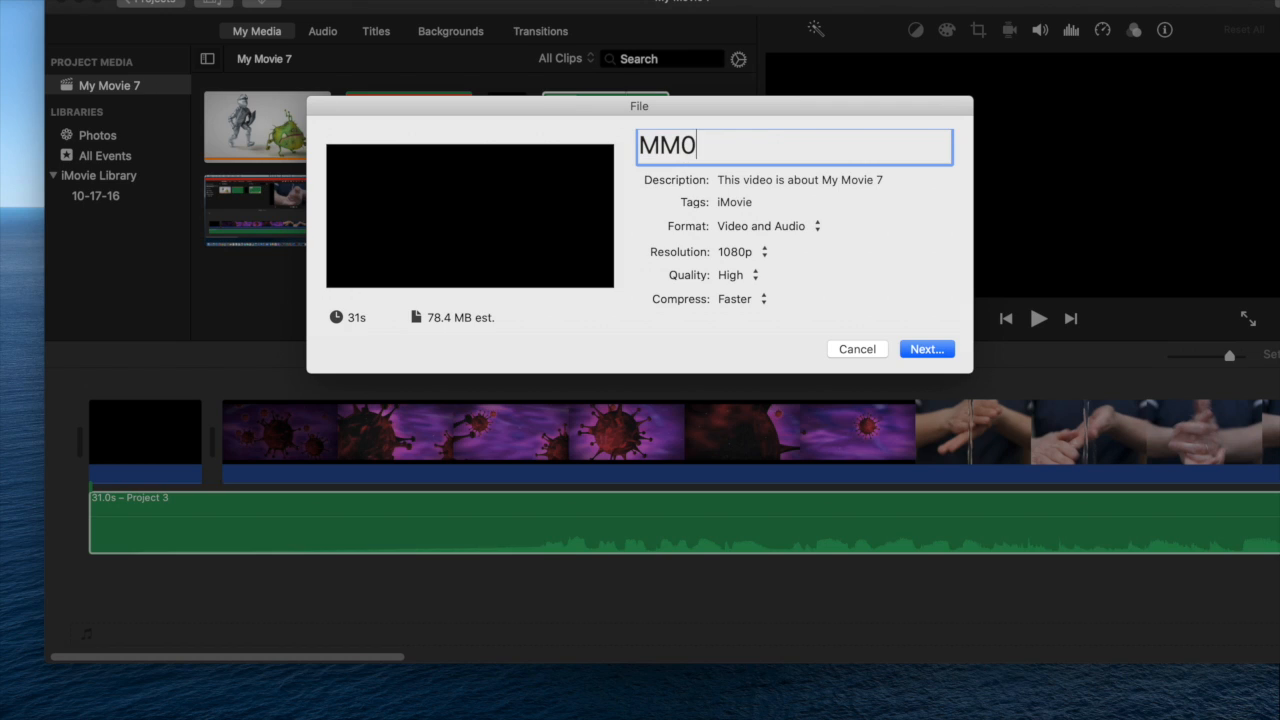
{"action": "type", "text": "3_MM"}
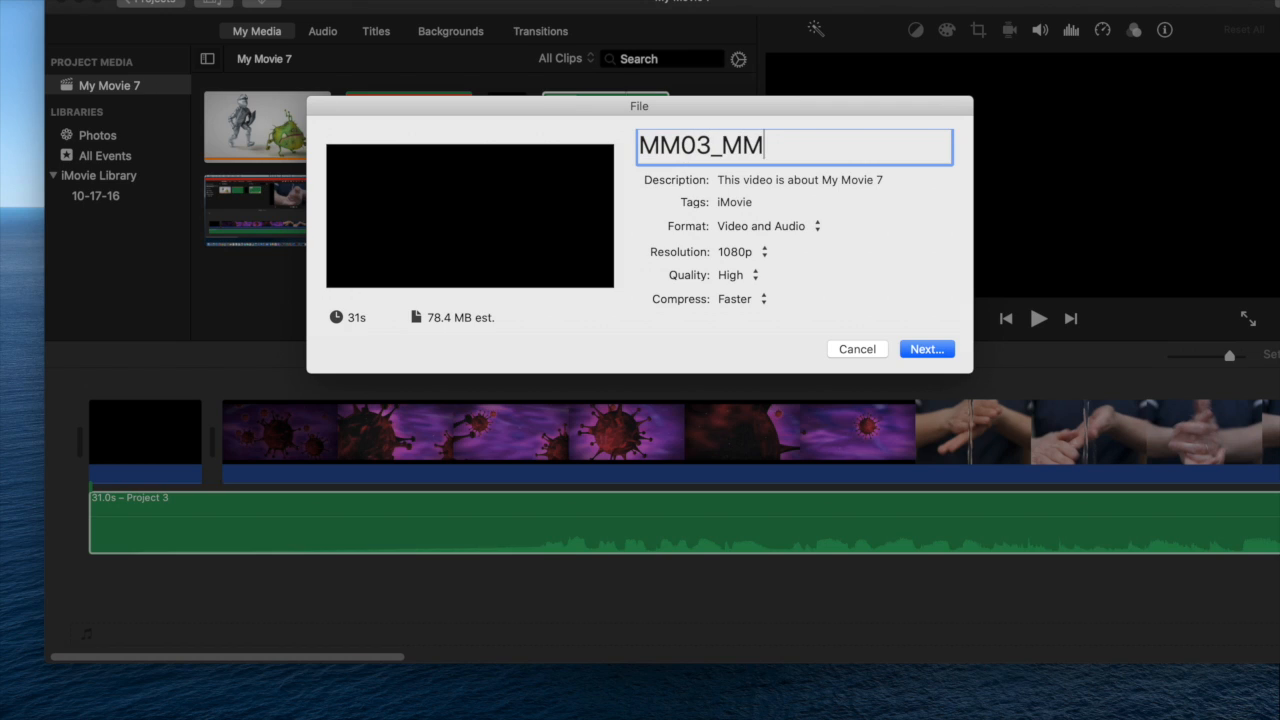
{"action": "type", "text": "_Proje"}
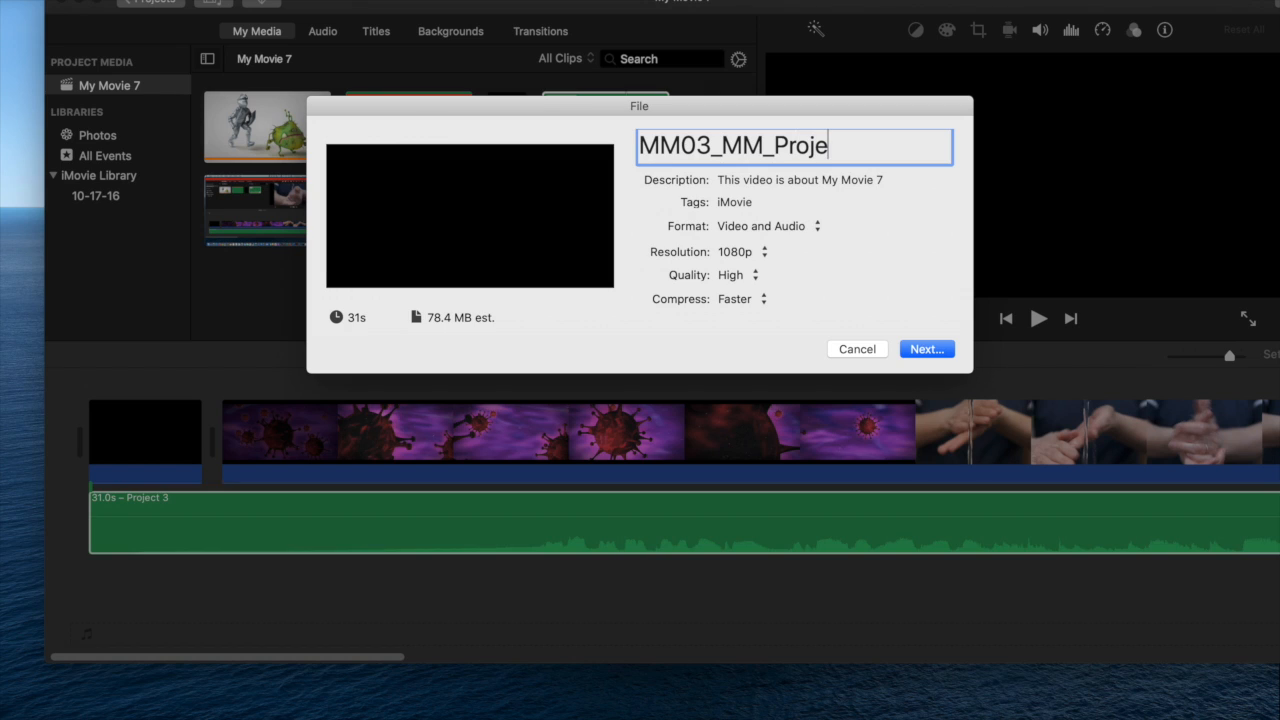
{"action": "type", "text": "ct3"}
- Set the description to Wash Your Hands and save the exported file
{"action": "left_click", "coordinate": [880, 181]}
{"action": "key", "text": "super+a"}
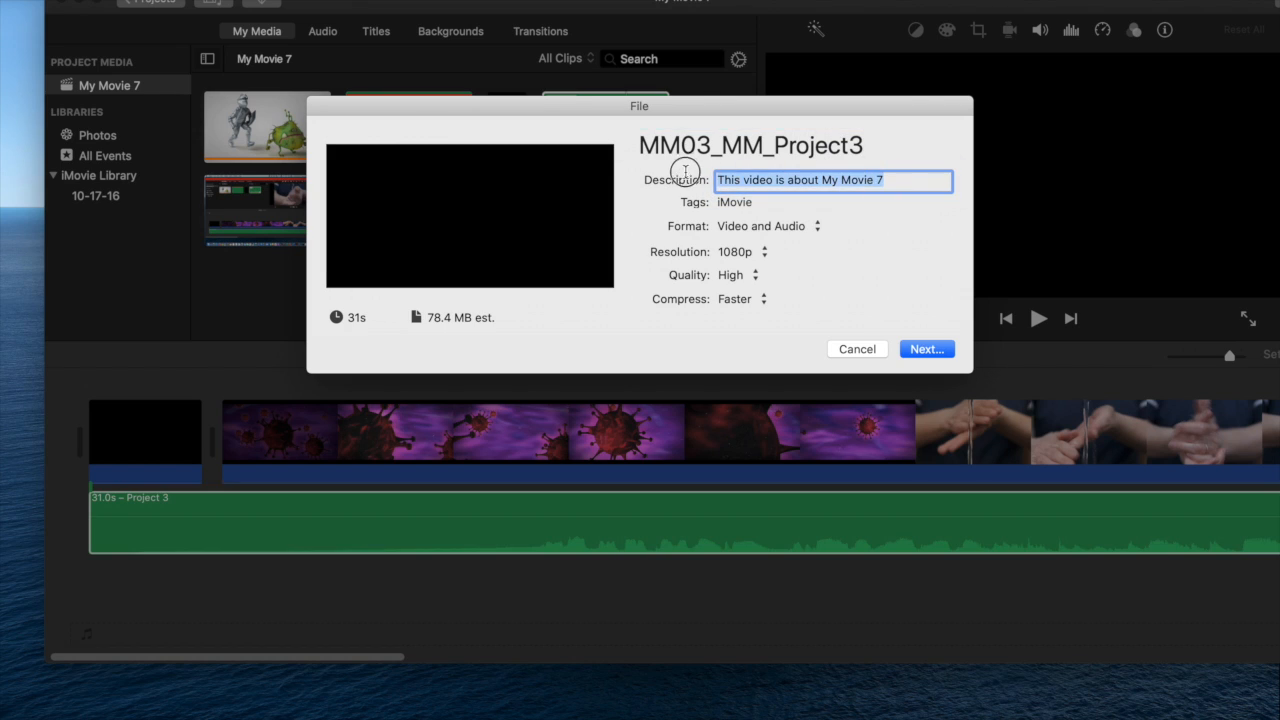
{"action": "key", "text": "BackSpace"}
{"action": "type", "text": "Wash Your Hands"}
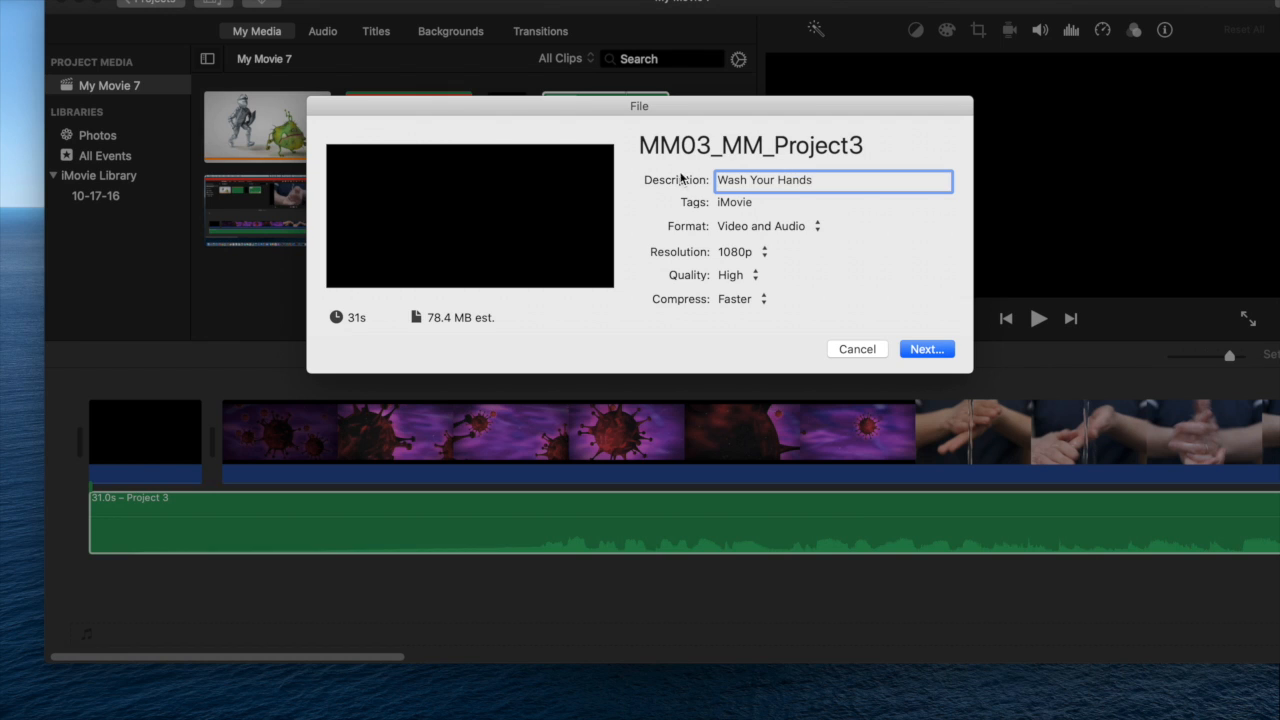
{"action": "left_click", "coordinate": [943, 350]}
{"action": "left_click", "coordinate": [970, 495]}
{"action": "left_click", "coordinate": [768, 220]}
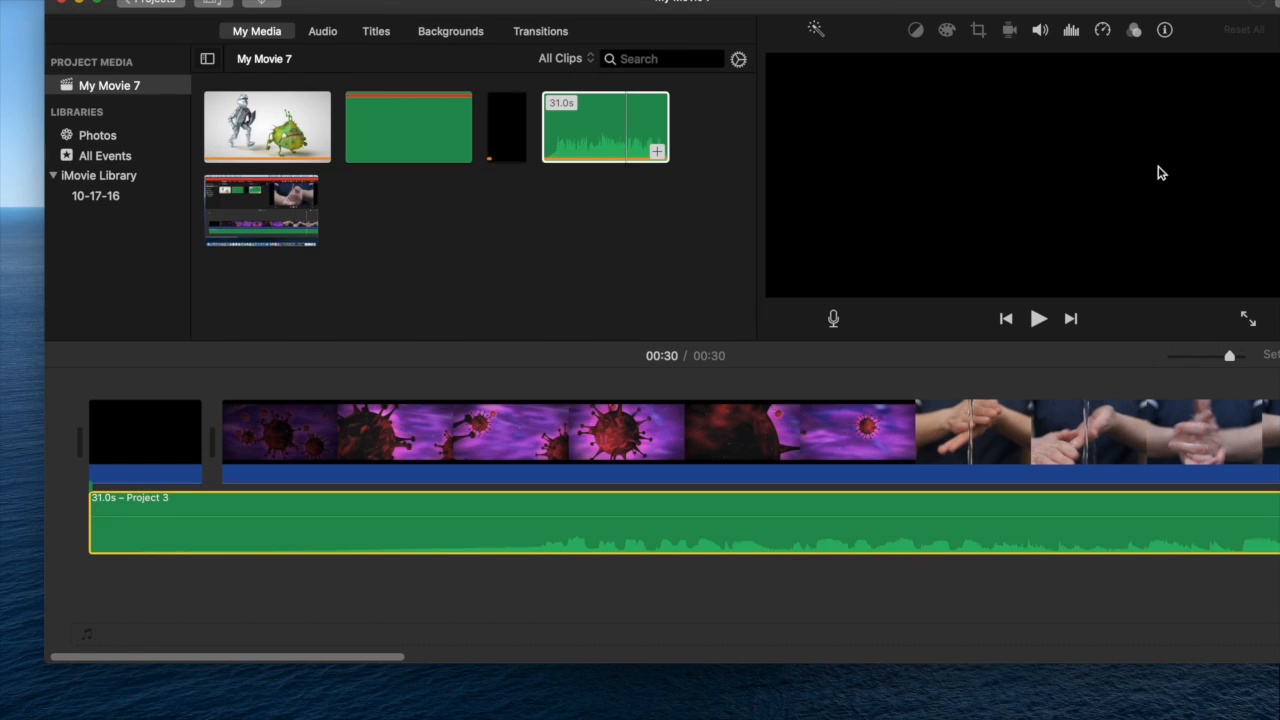